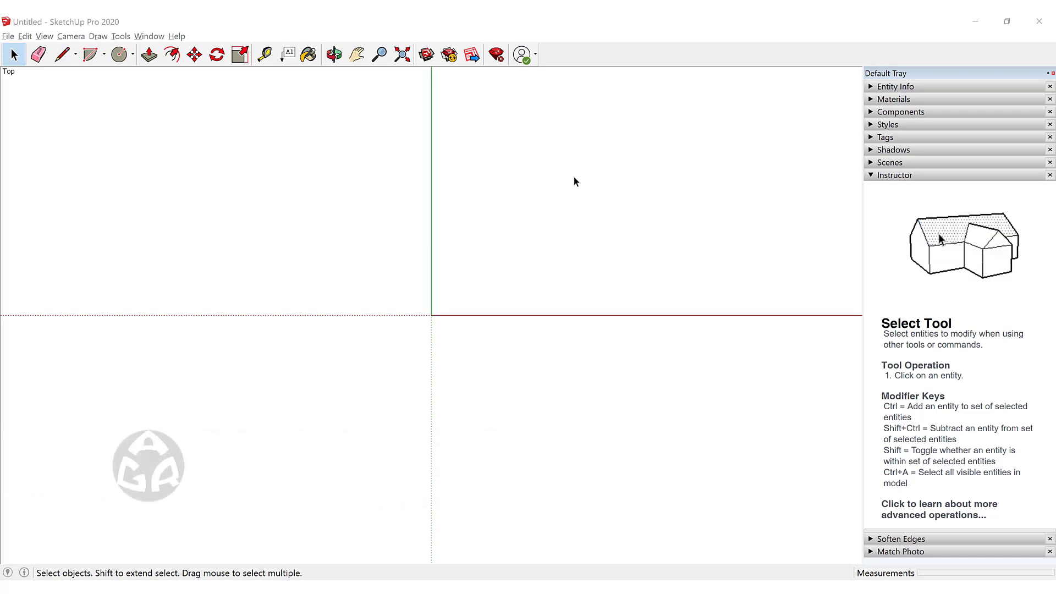
left_click(133, 55)
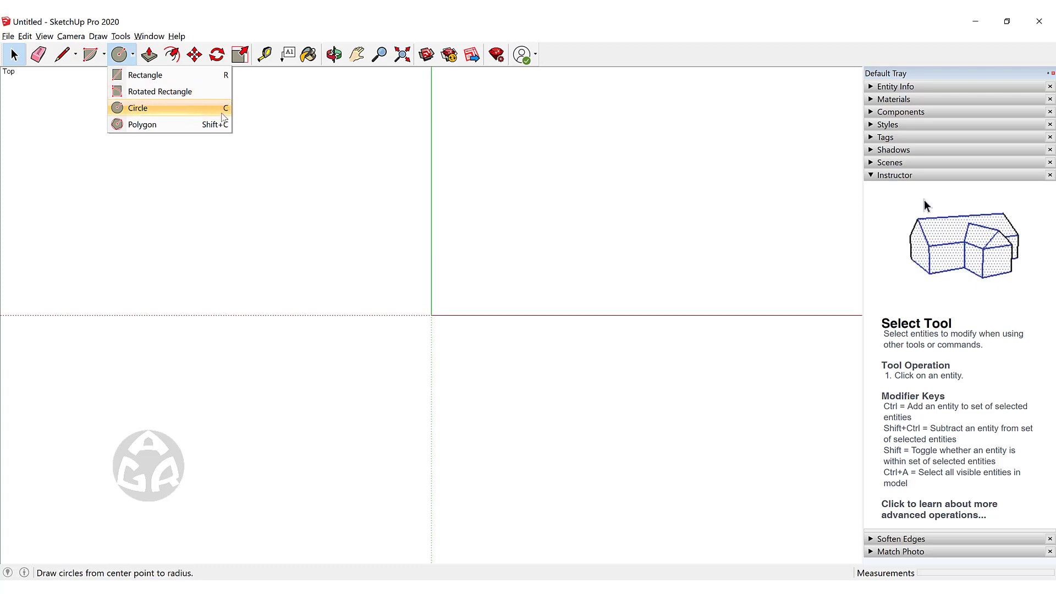
left_click(97, 36)
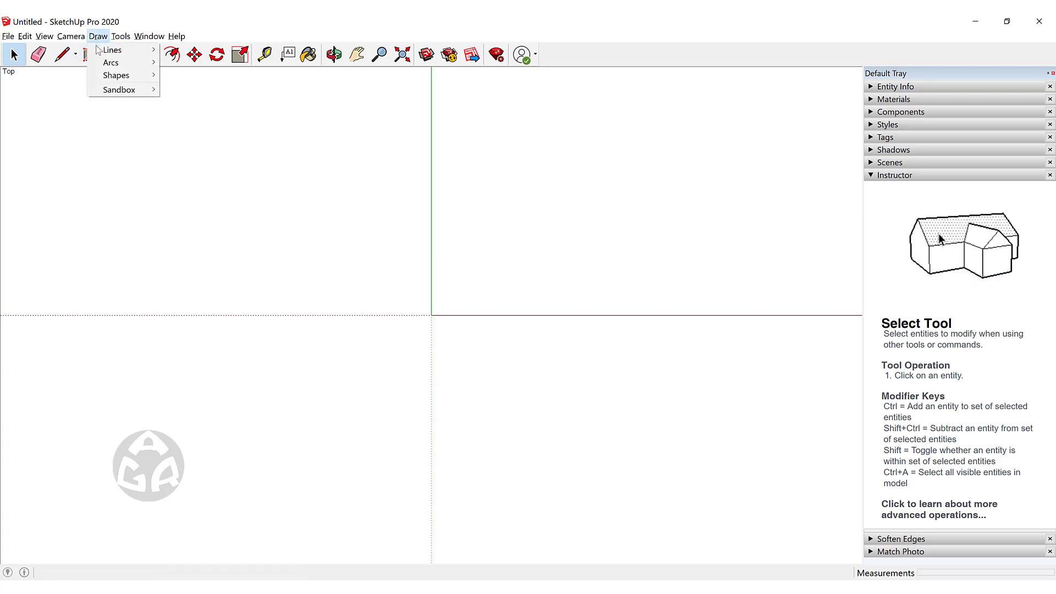
mouse_move(121, 75)
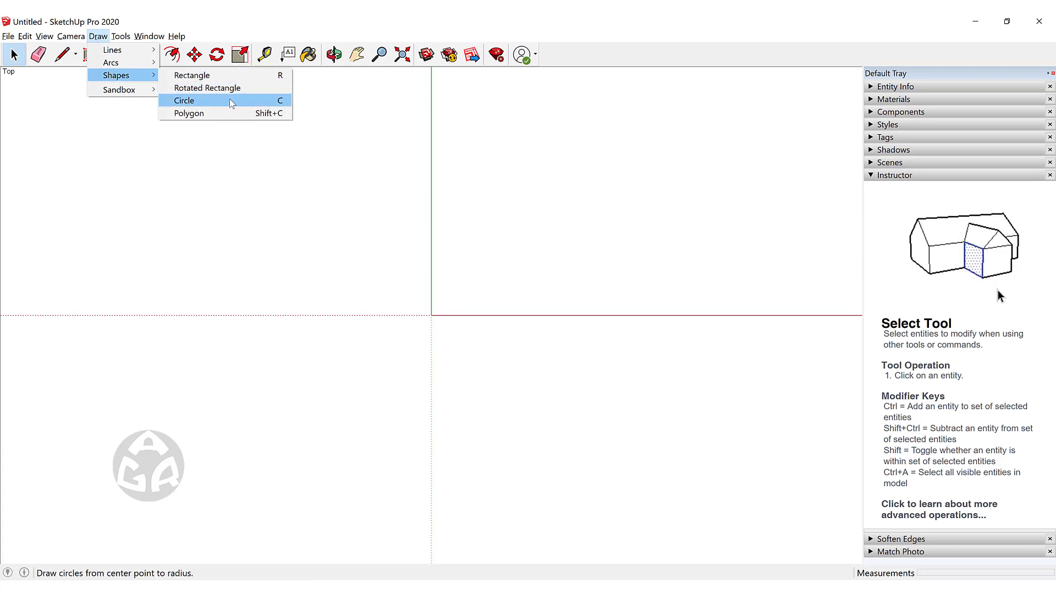
left_click(482, 273)
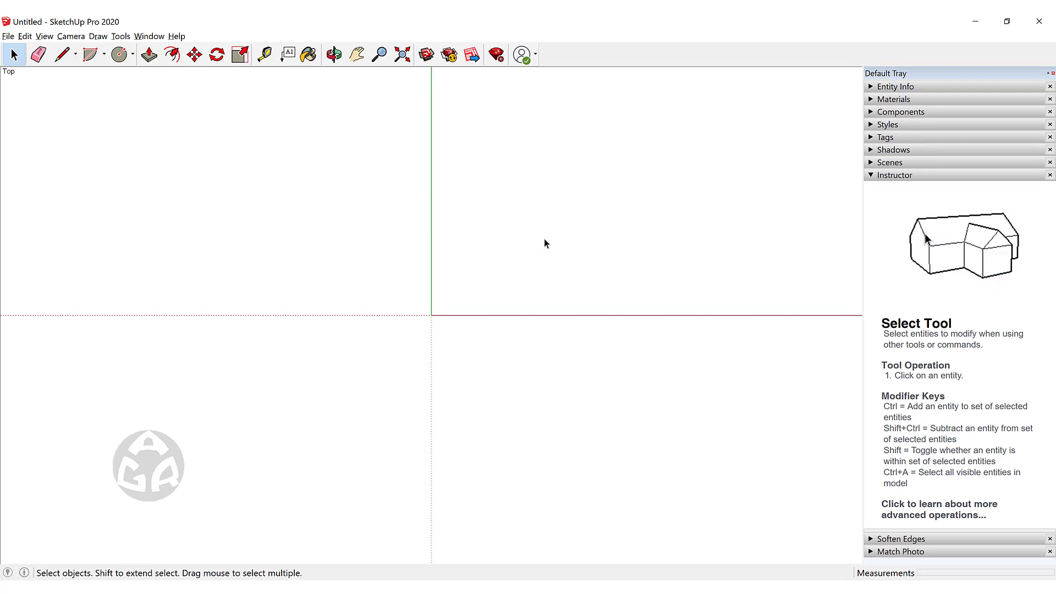
- Draw a circle with a radius of about 10 m just above the red axis, to the right of the green axis
key("c")
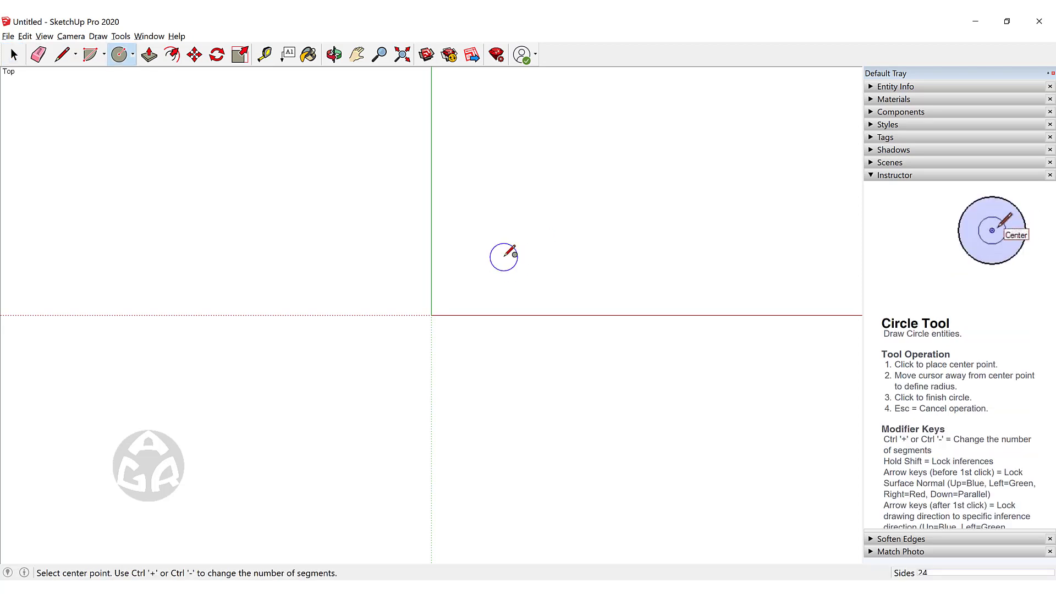
left_click(505, 256)
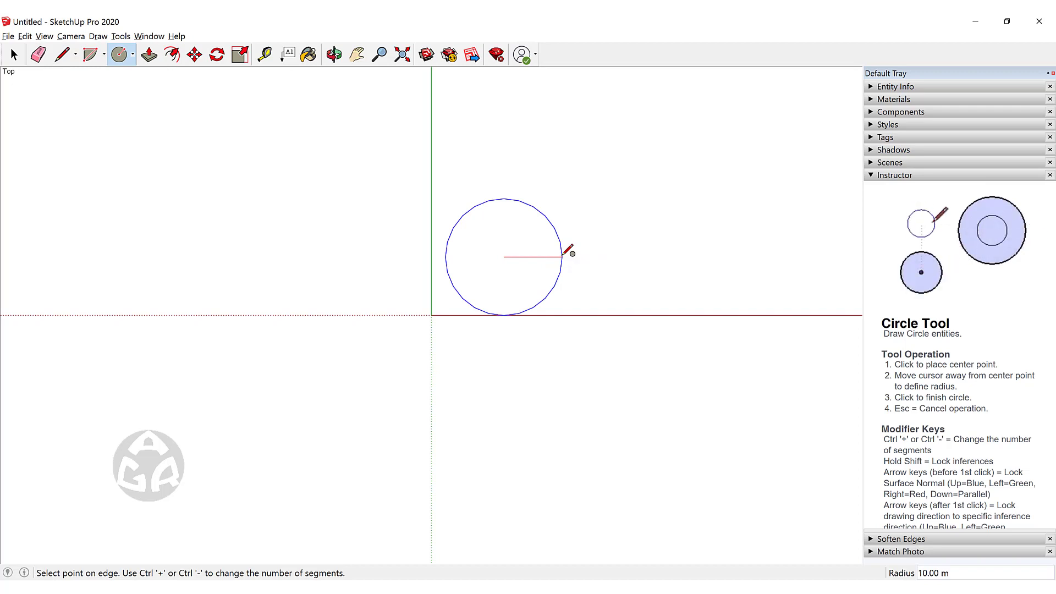
left_click(562, 255)
- Draw a second circle with a radius of about 10 m straight above the first one, aligned with its centre
middle_click_drag(568, 248, 461, 342)
scroll(461, 343, "up", 3)
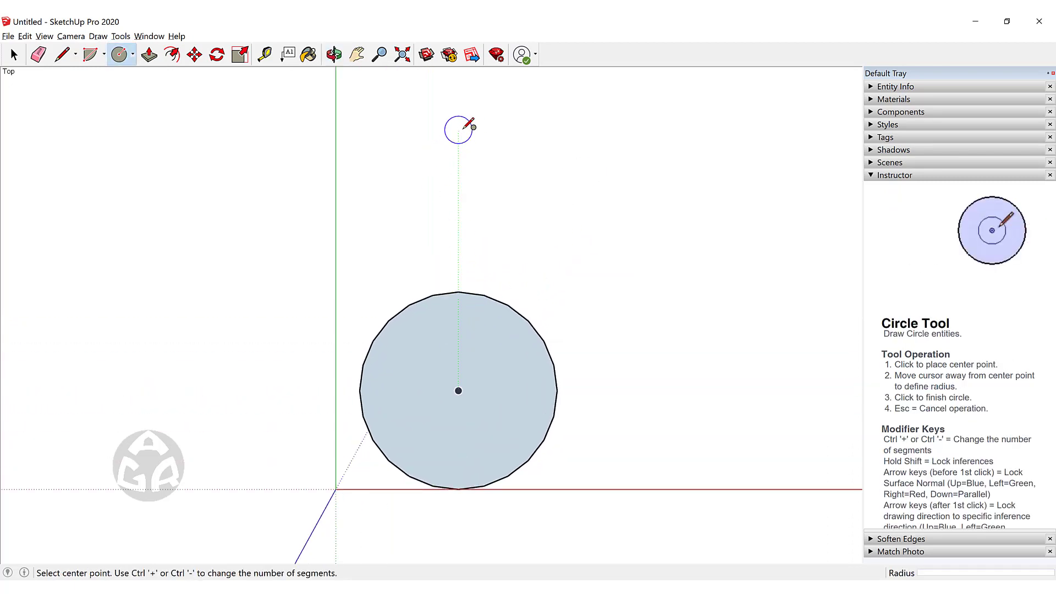
left_click(459, 130)
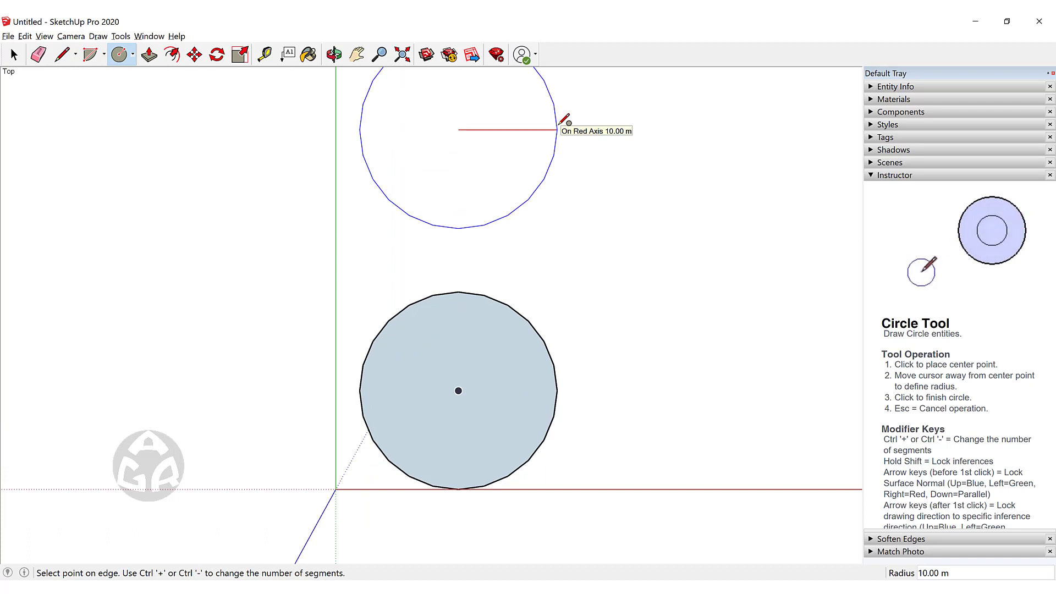
left_click(559, 124)
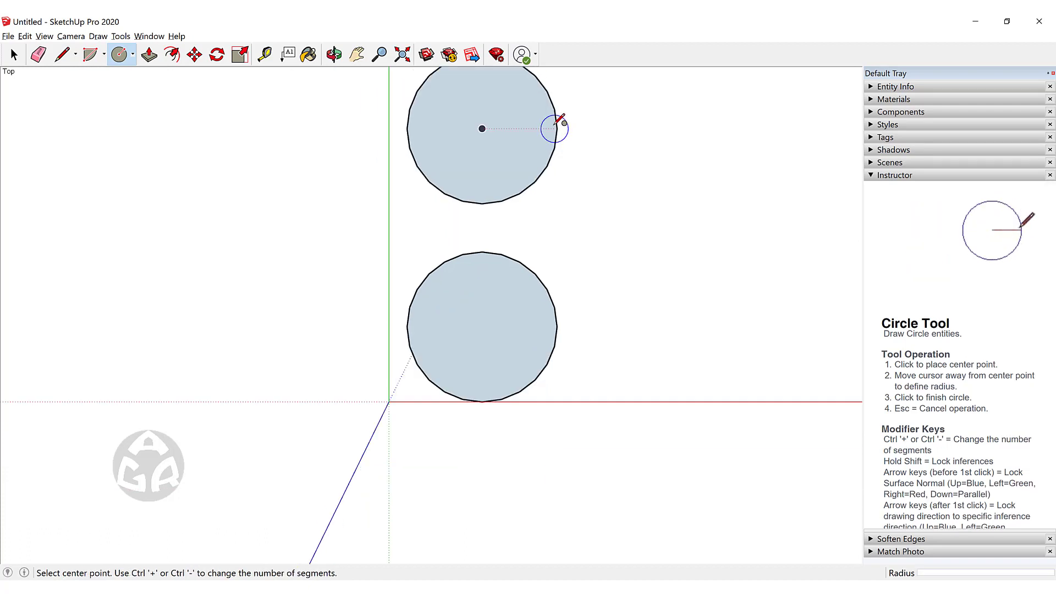
- Draw a third circle with a 10 m radius above the second one and leave the Circle tool
scroll(561, 121, "down", 2)
middle_click_drag(544, 138, 480, 275)
scroll(451, 247, "up", 1)
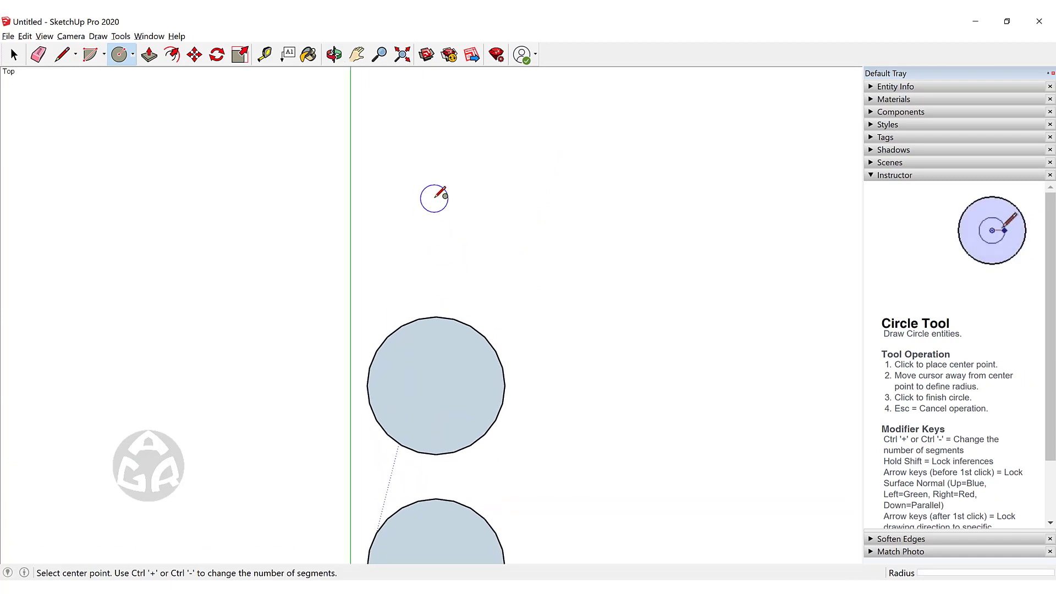
left_click(434, 198)
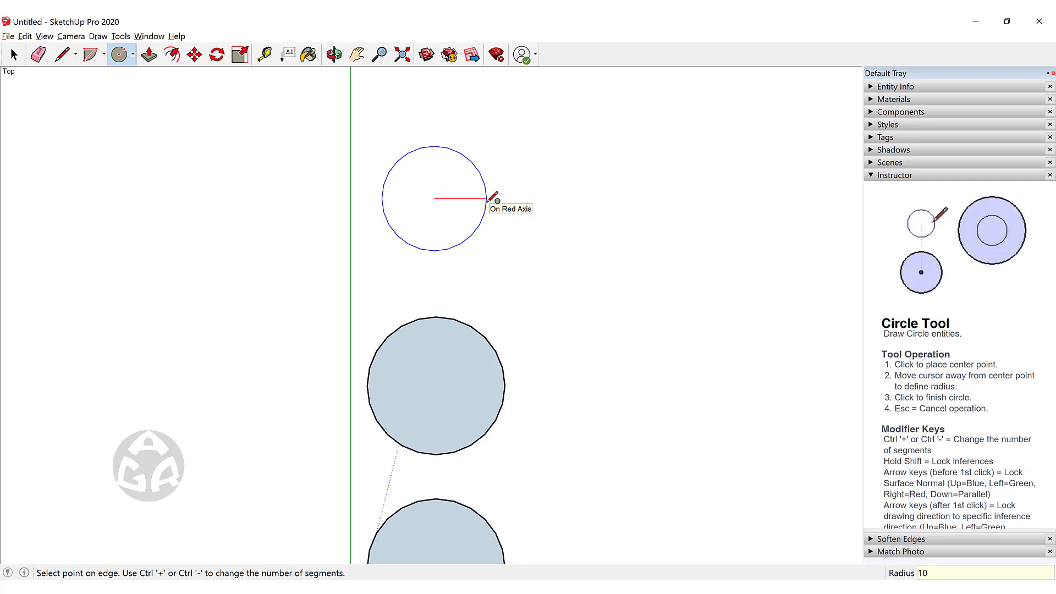
key("Return")
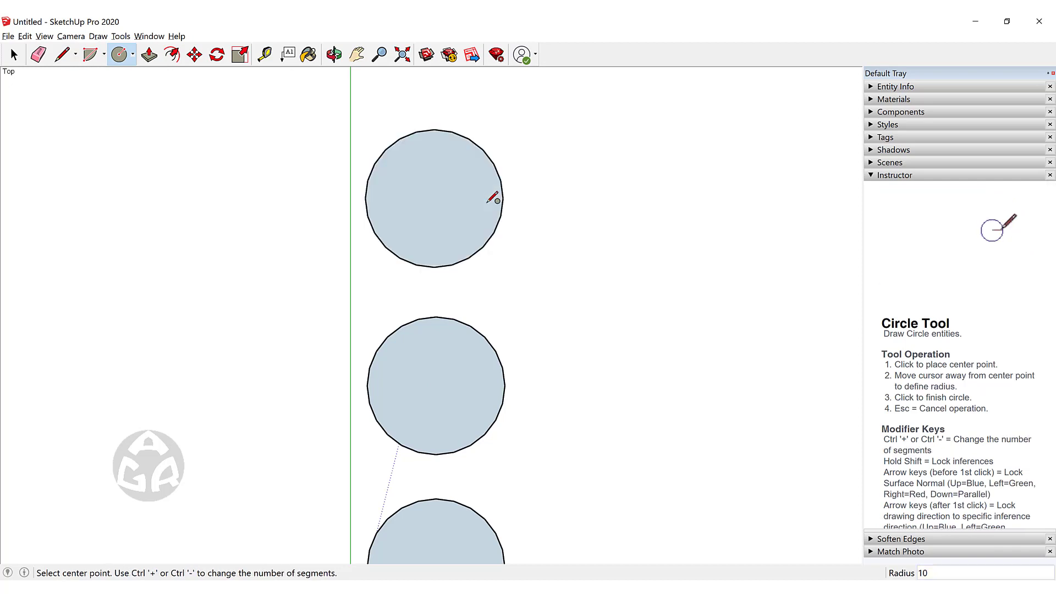
key("space")
- Start a new circle to the right of the first one and set it to 10 sides
middle_click_drag(494, 198, 431, 275)
scroll(429, 220, "up", 8)
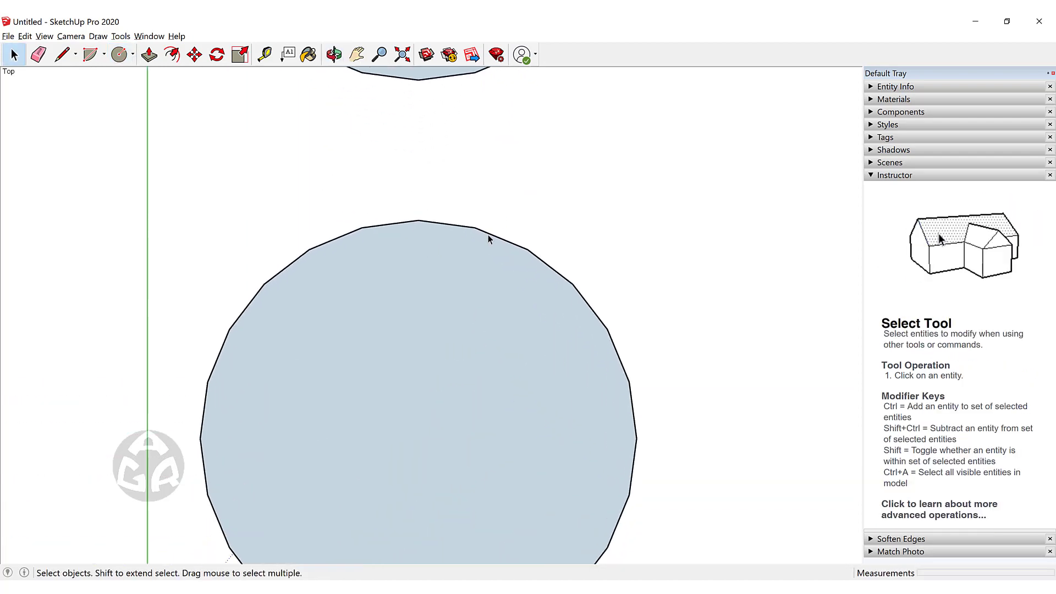
scroll(488, 238, "down", 2)
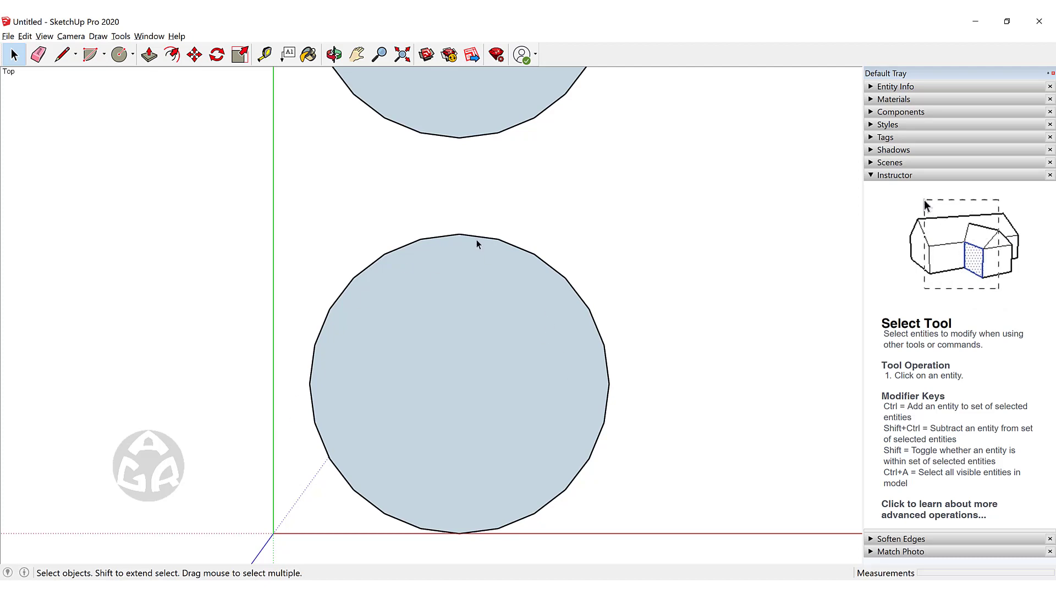
scroll(477, 240, "down", 3)
middle_click_drag(596, 229, 383, 274)
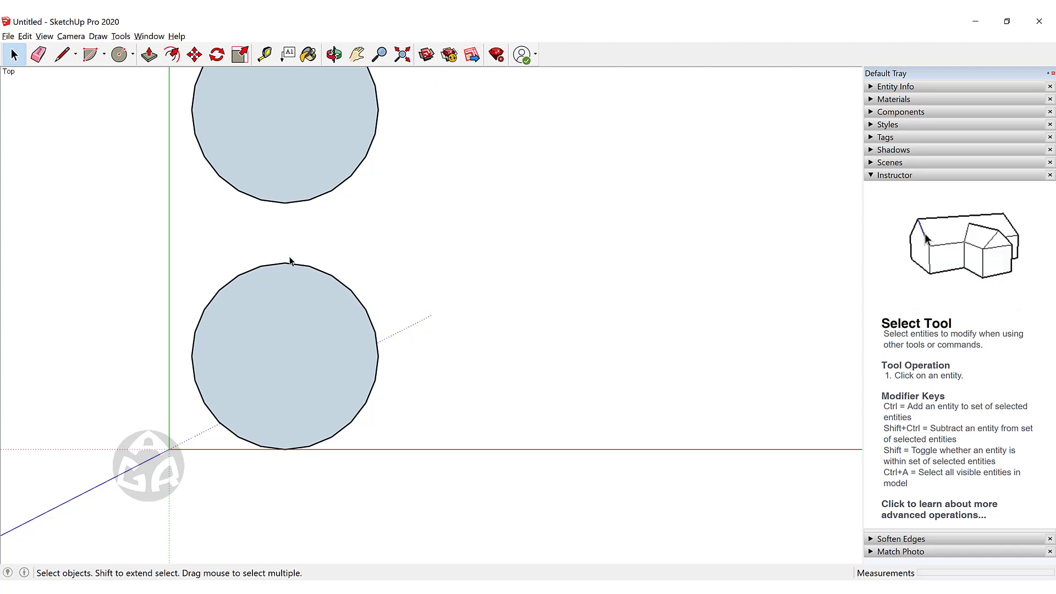
middle_click_drag(536, 342, 497, 345, "shift")
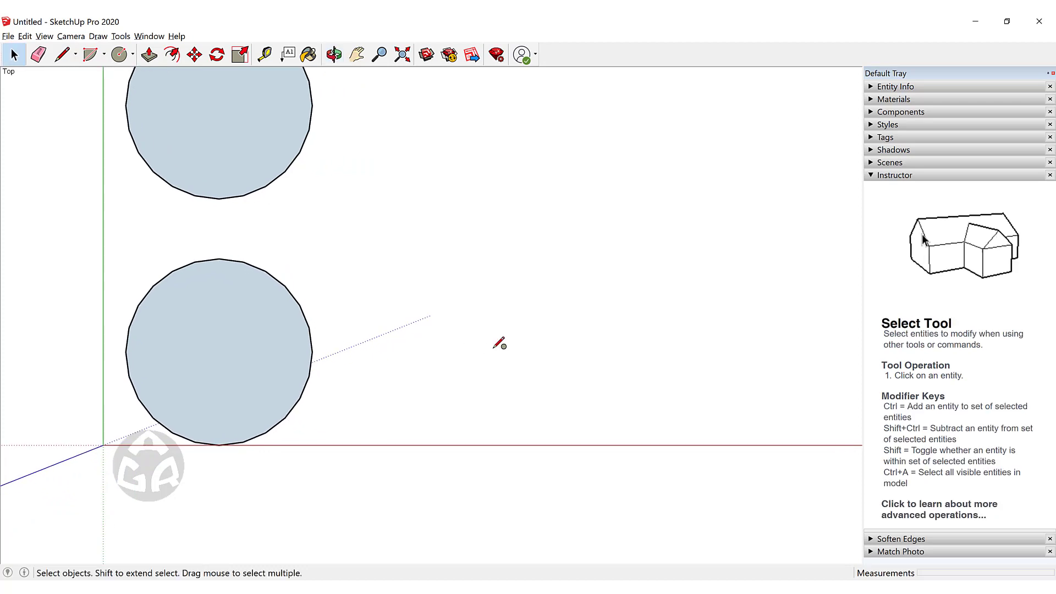
key("c")
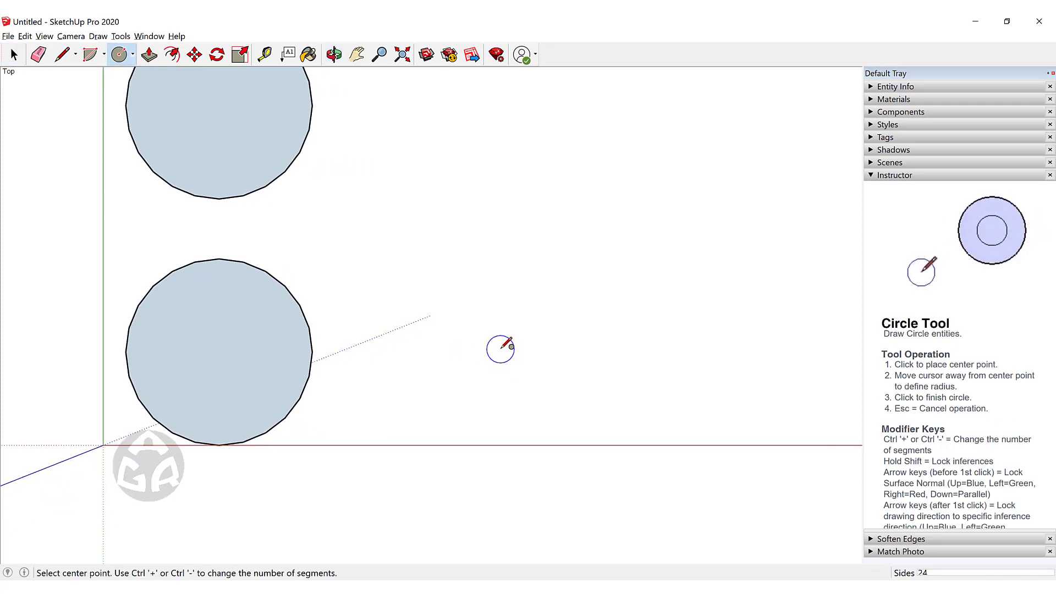
left_click(501, 347)
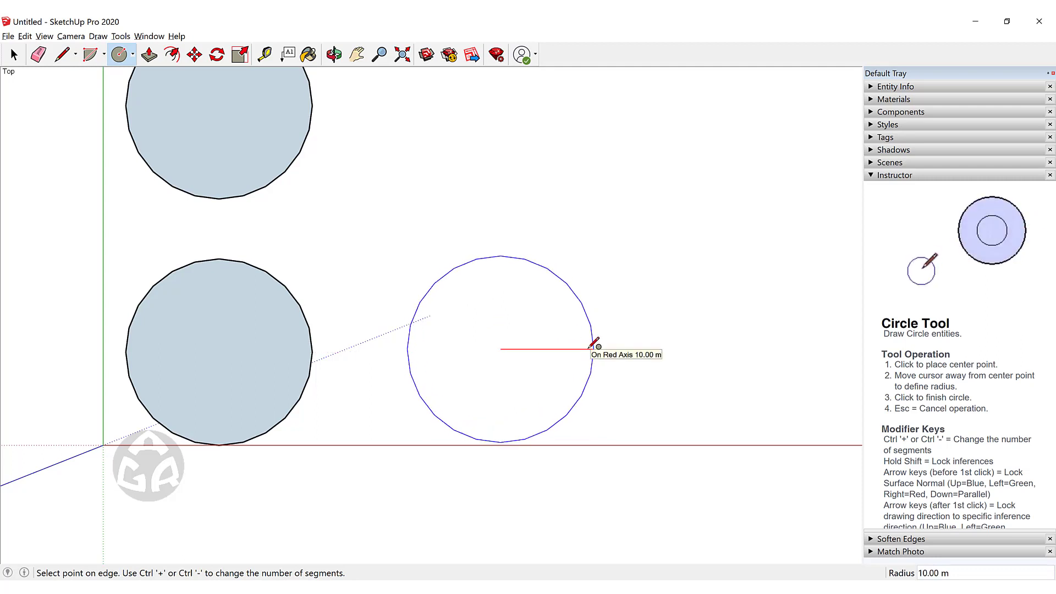
type("10")
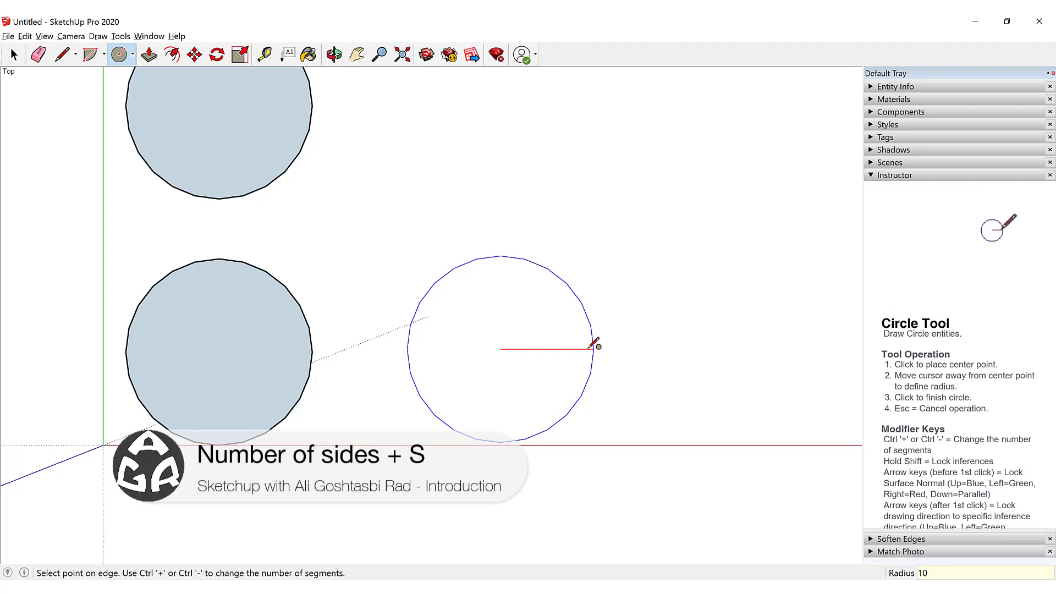
type("s")
key("Return")
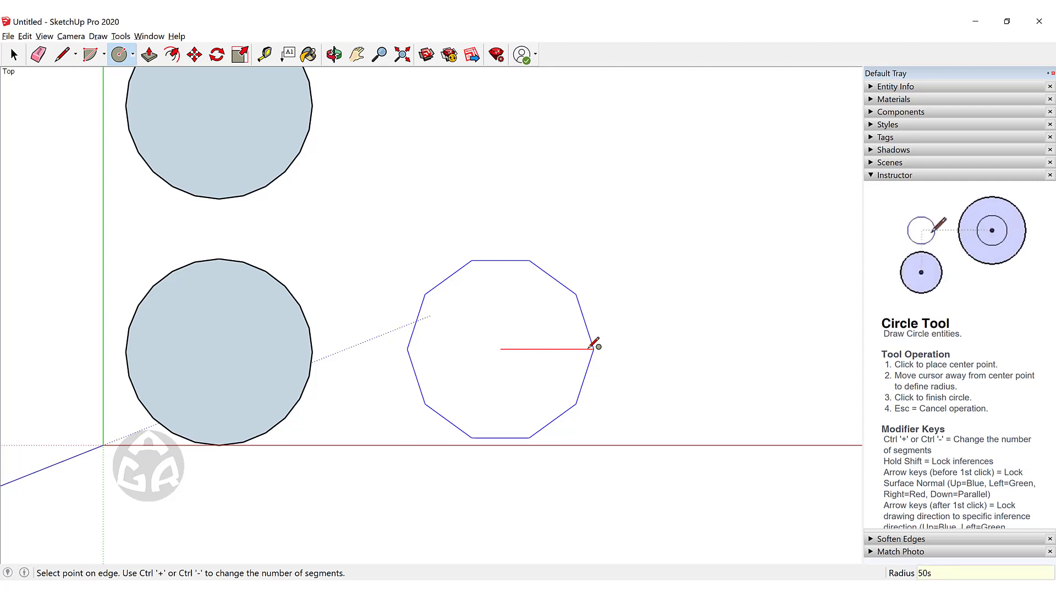
- Set the circle in progress to 50 and then 100 sides, and finish it with a 10 m radius
type("50s")
key("Return")
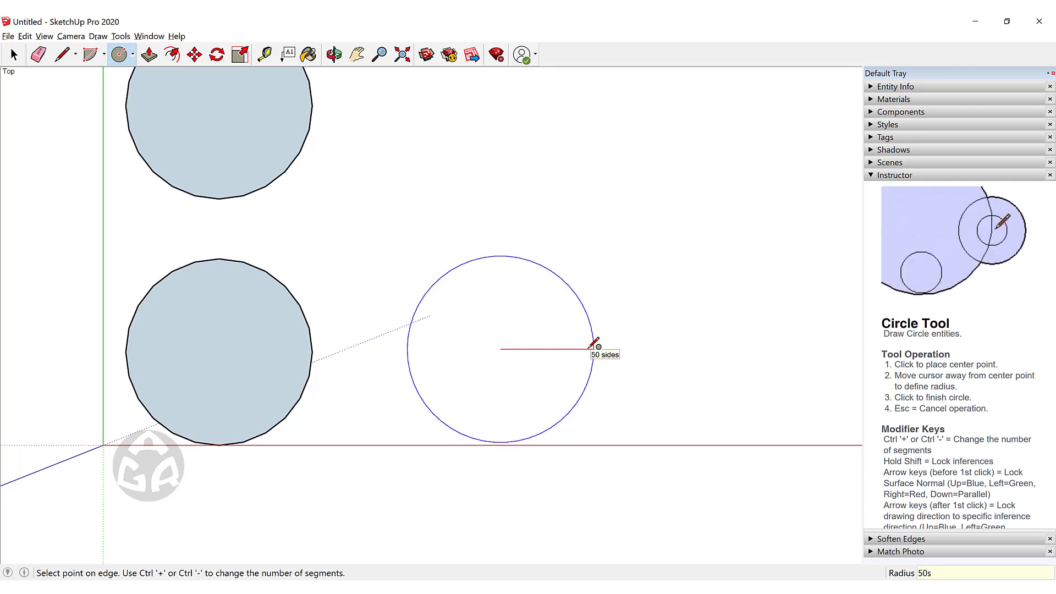
type("100")
type("10")
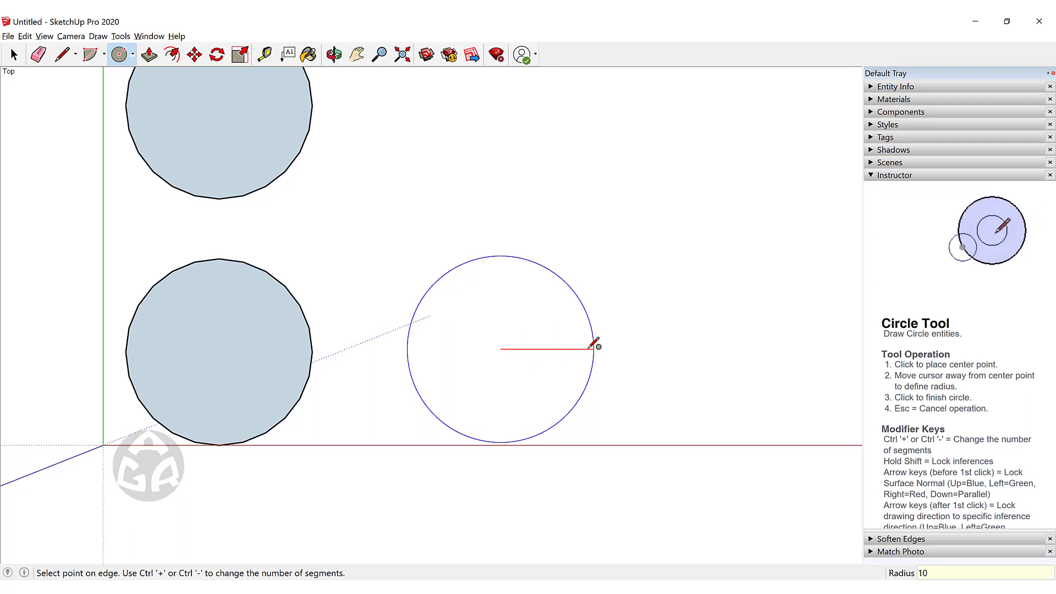
key("Return")
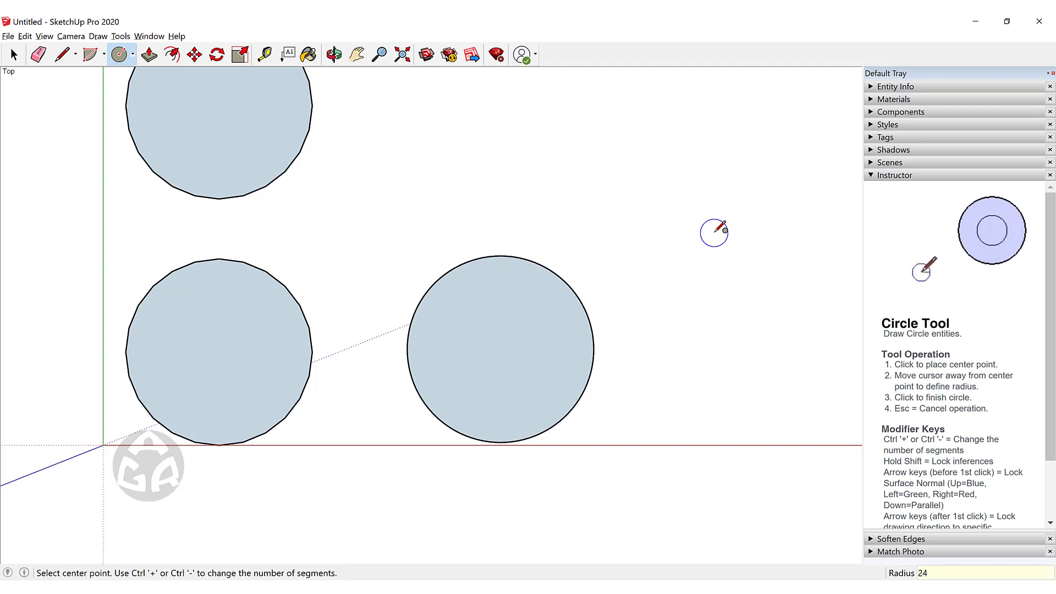
- Change the finished circle's number of sides to 24, then set it to 100 and leave the Circle tool
key("Return")
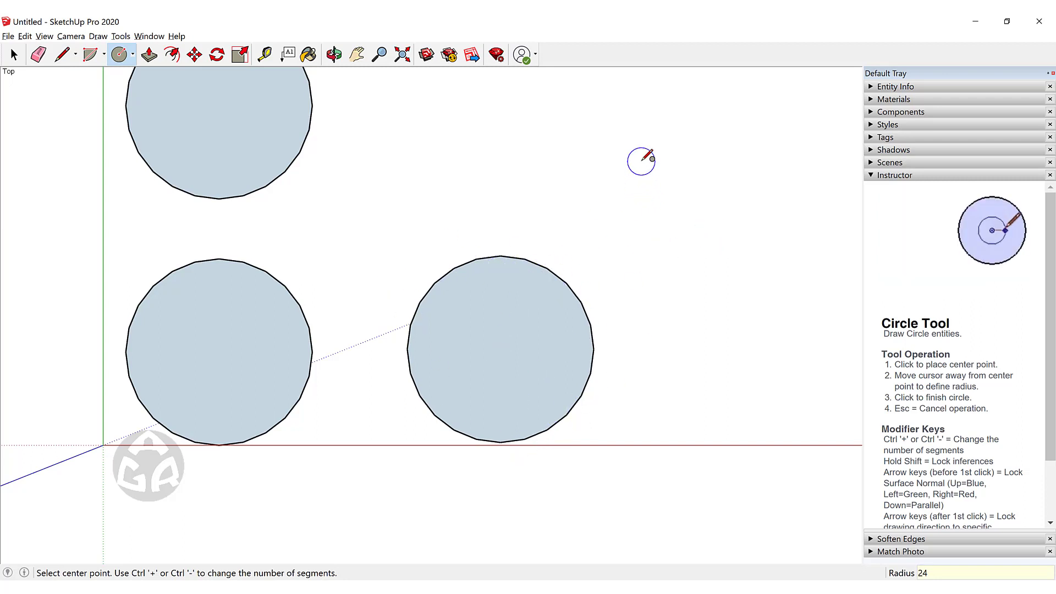
type("100s")
key("Return")
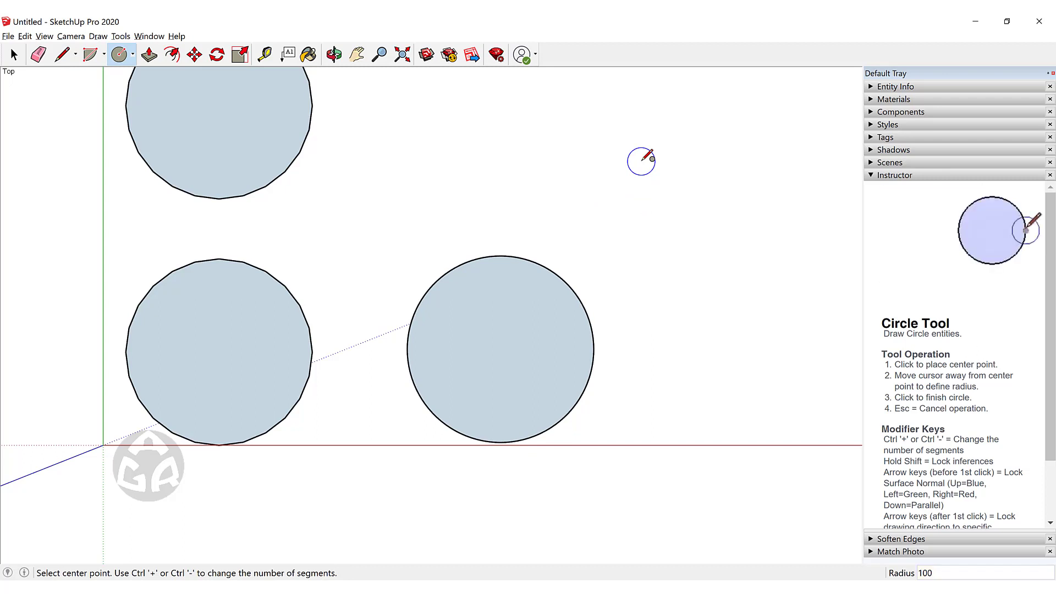
key("space")
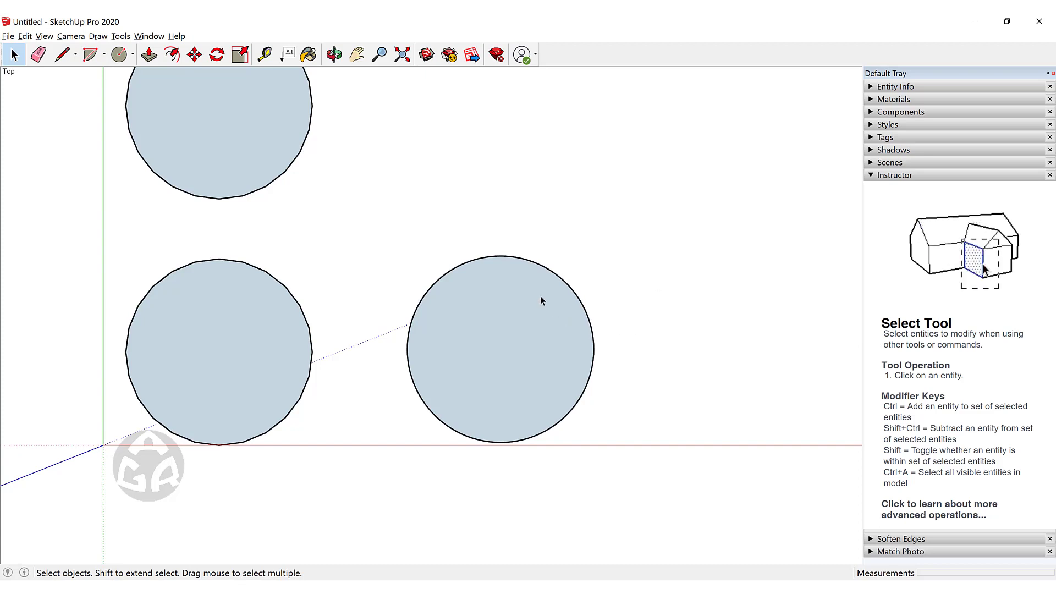
- Show the entity information for the 100-sided circle's edge and set its segments to 24 and its radius to 5 m
left_click(547, 269)
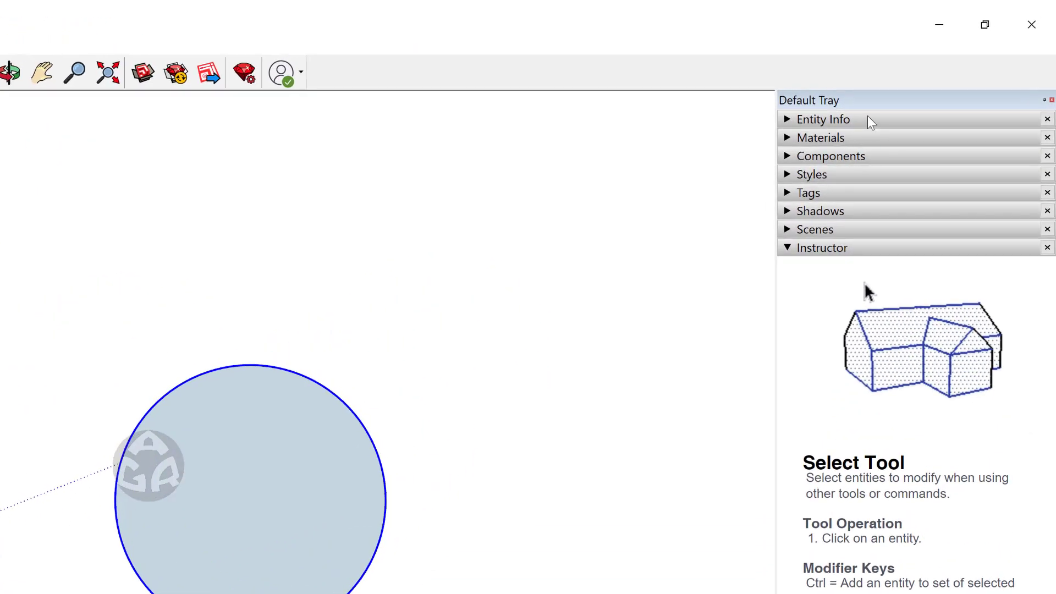
left_click(856, 119)
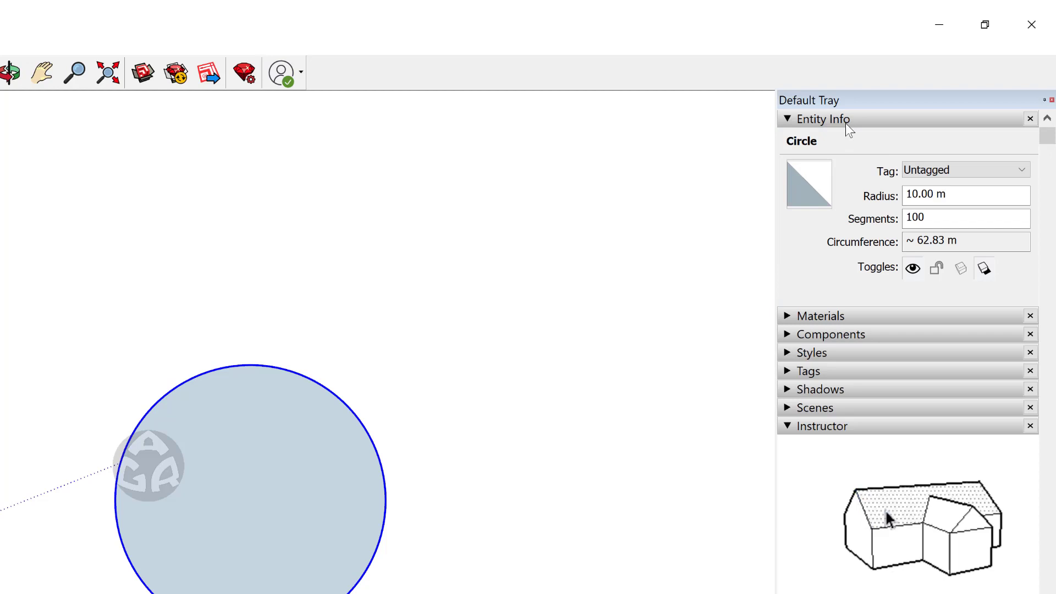
right_click(297, 375)
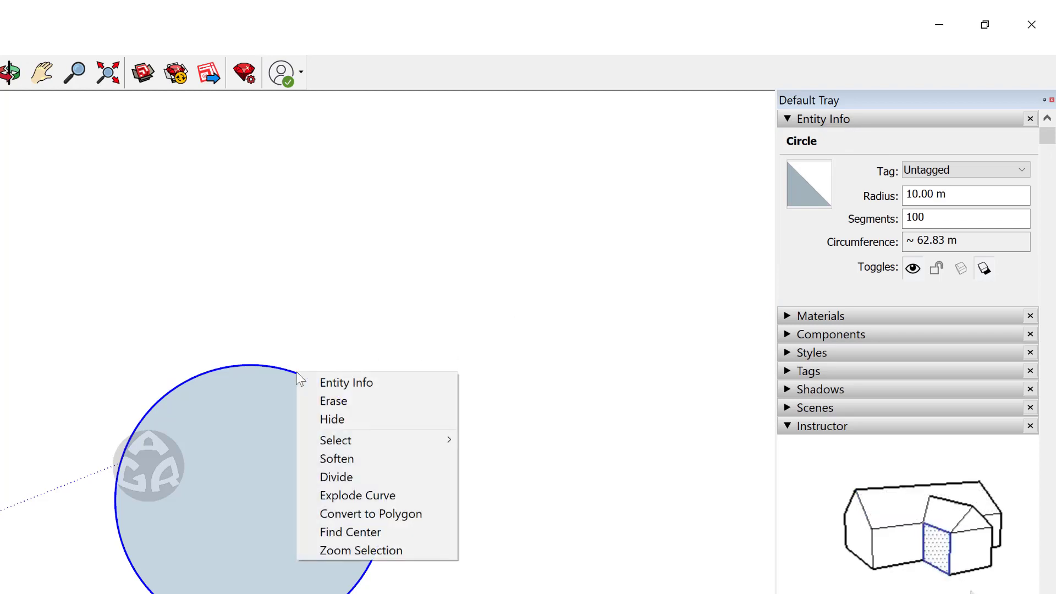
left_click(364, 388)
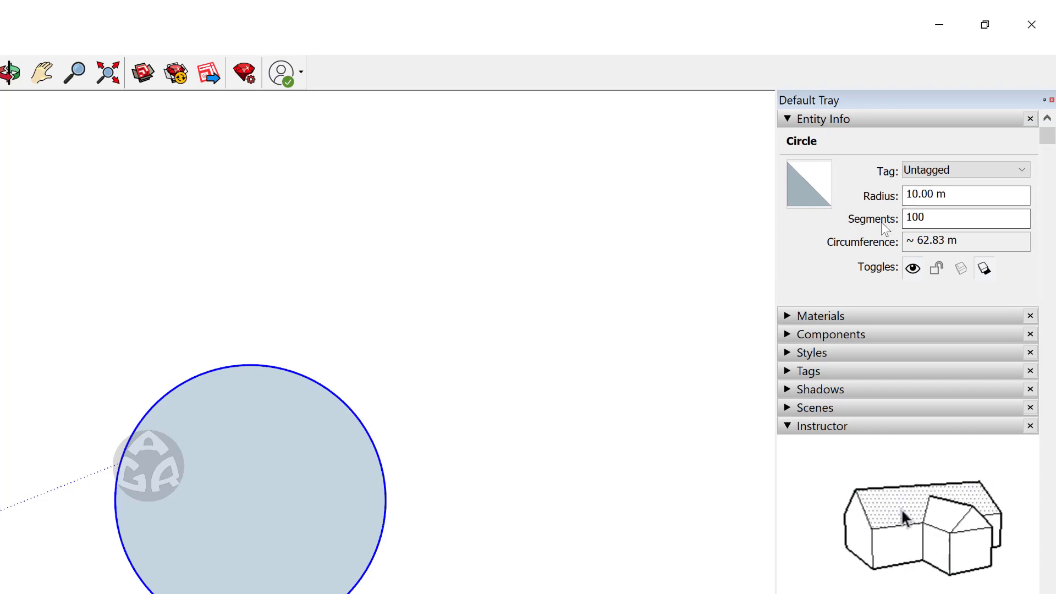
double_click(946, 219)
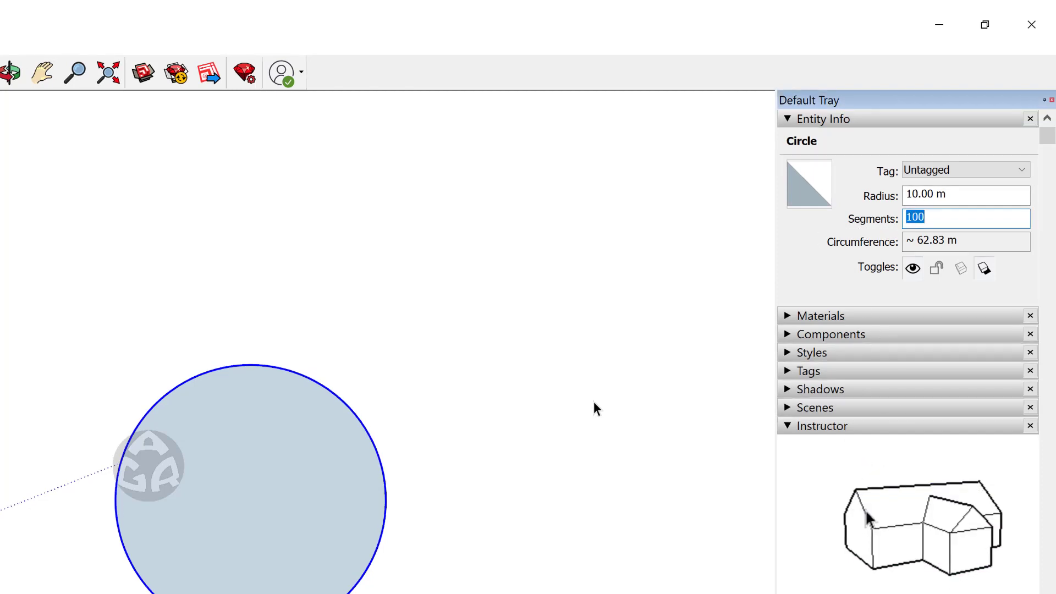
type("24")
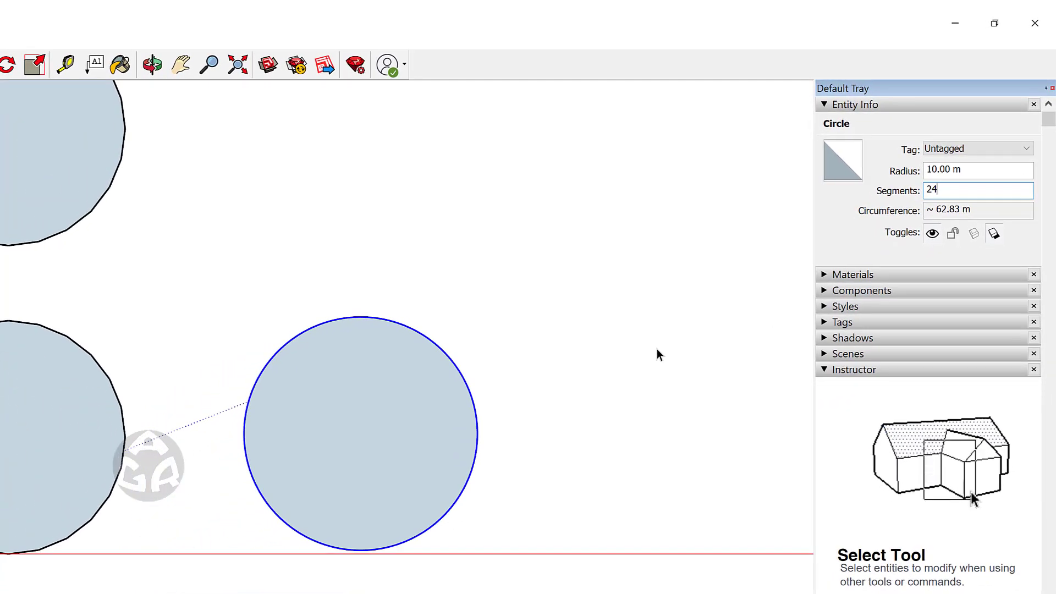
key("Return")
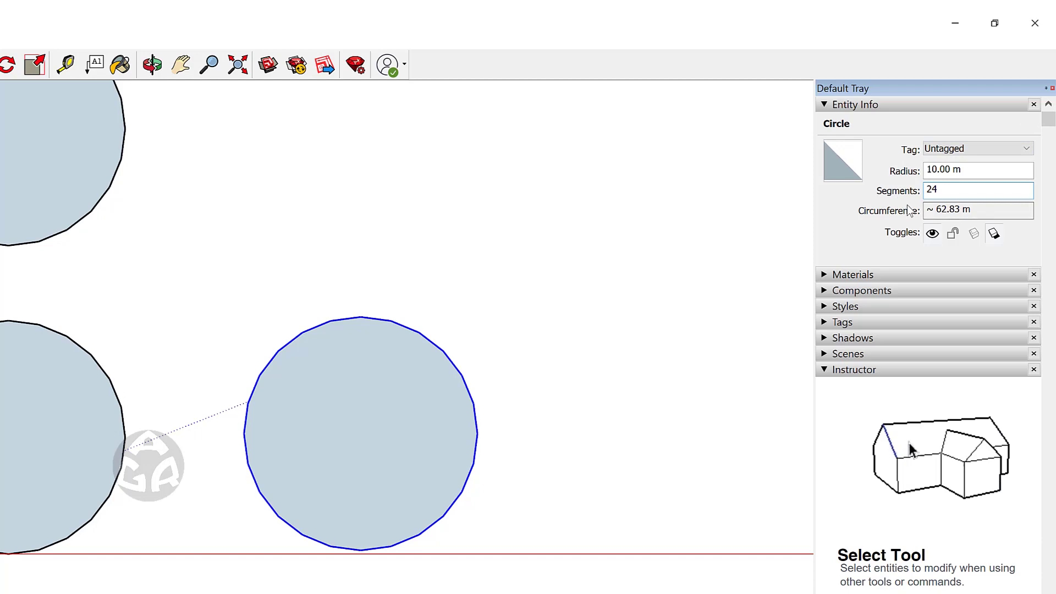
left_click_drag(993, 168, 818, 165)
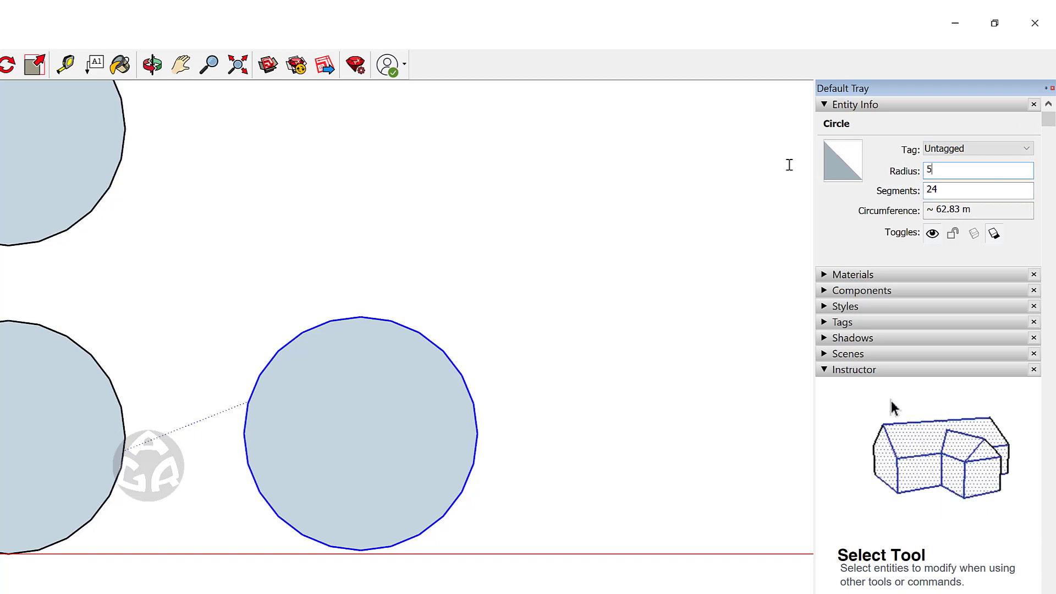
key("Return")
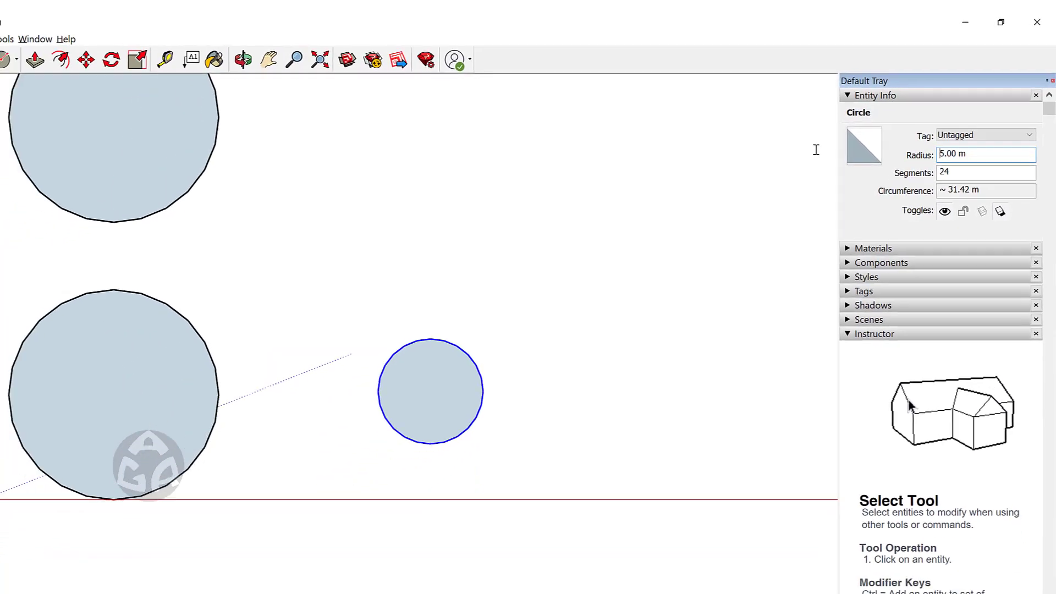
- Set the selected circle's radius to 10 m in its entity information
double_click(984, 170)
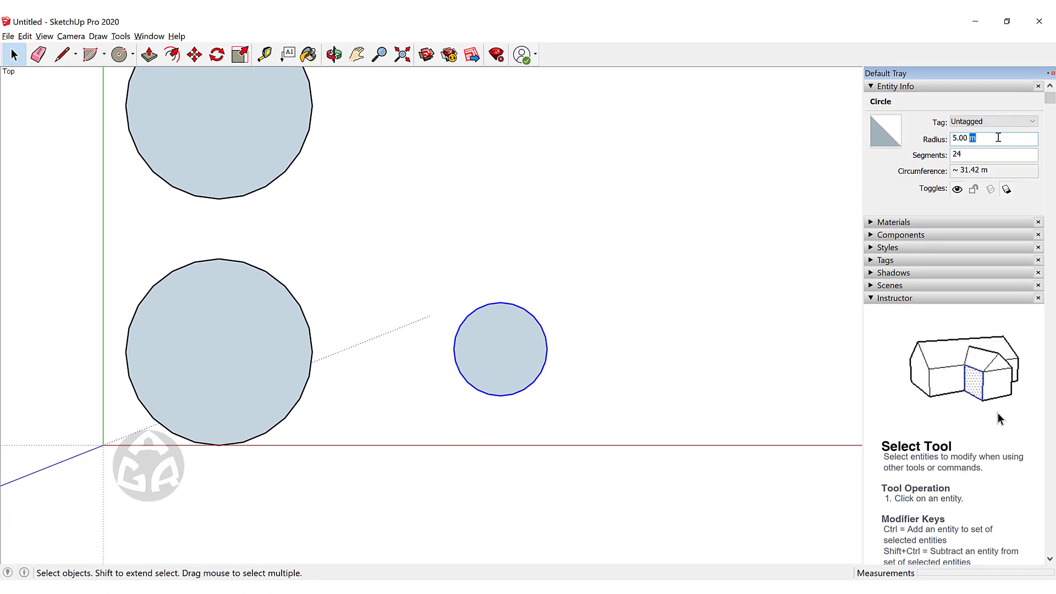
type("10")
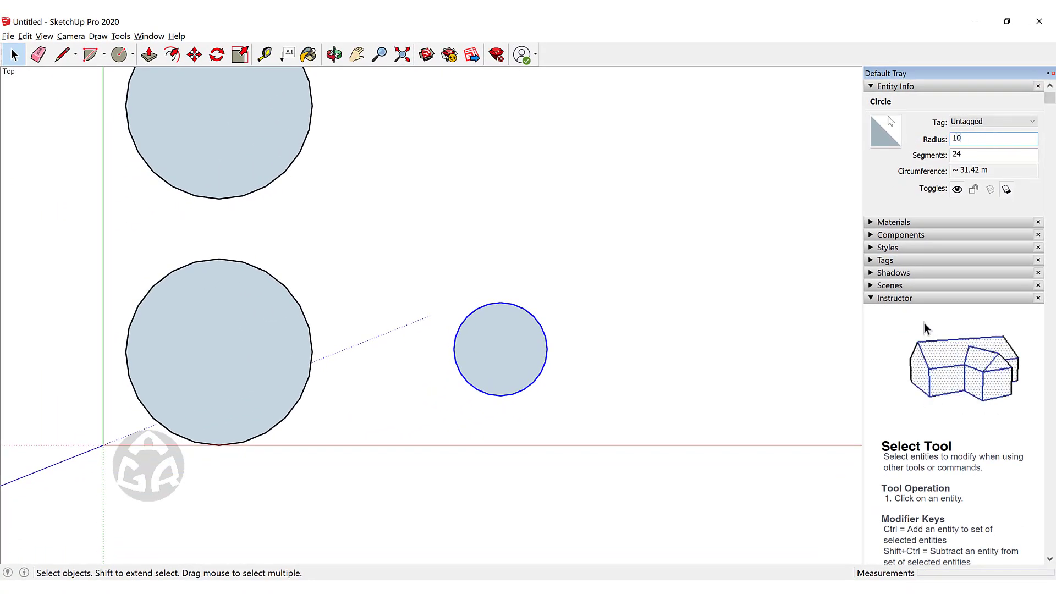
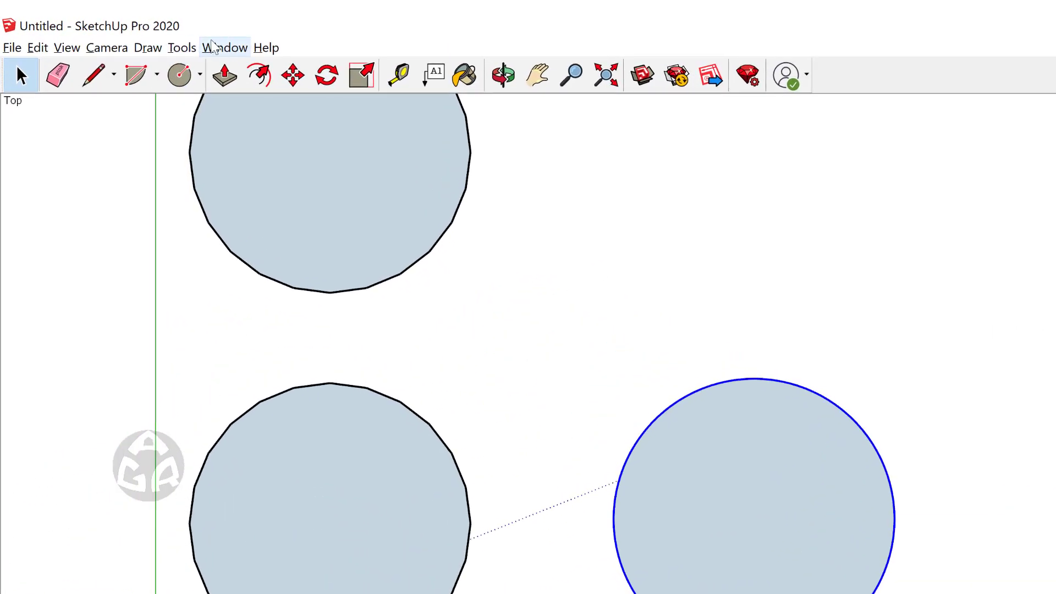
- Assign Shift+C as the shortcut for the Draw/Shapes/Polygon function in the preferences and accept the settings
left_click(212, 47)
left_click(303, 155)
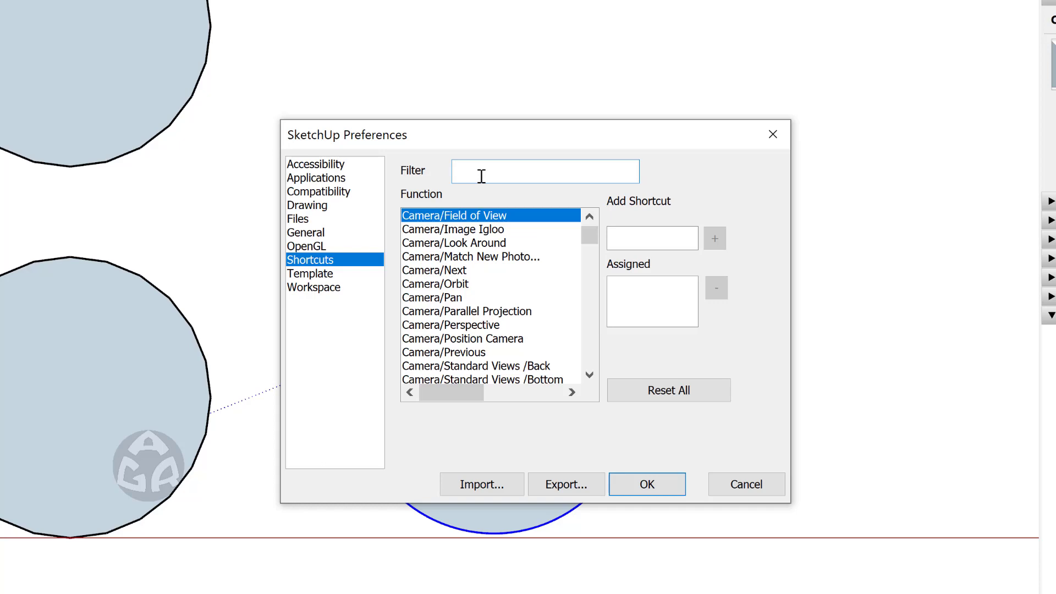
type("polygon")
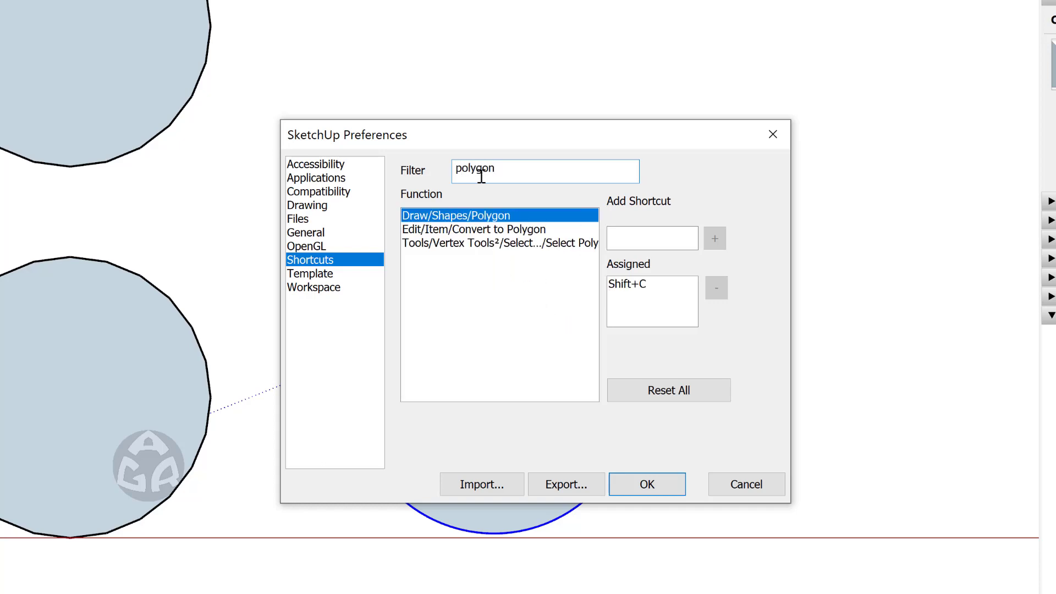
left_click(511, 216)
left_click(669, 242)
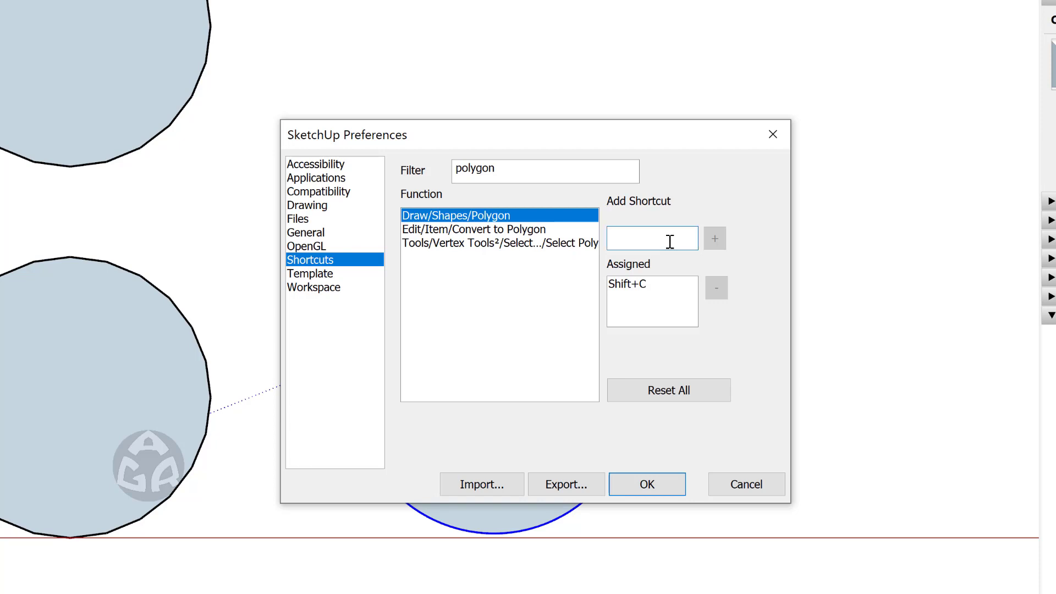
key("shift+c")
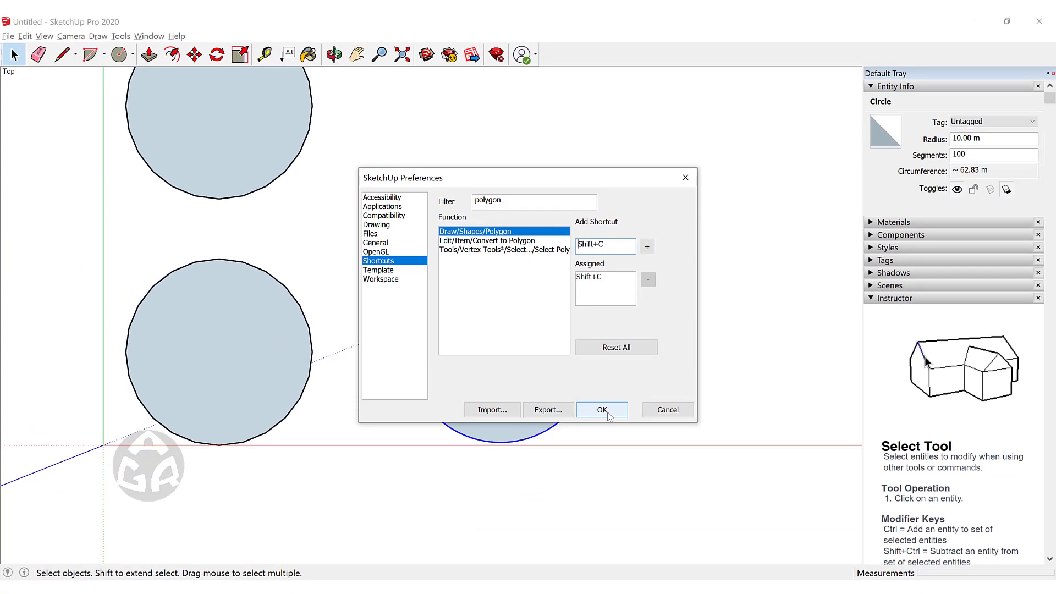
left_click(655, 487)
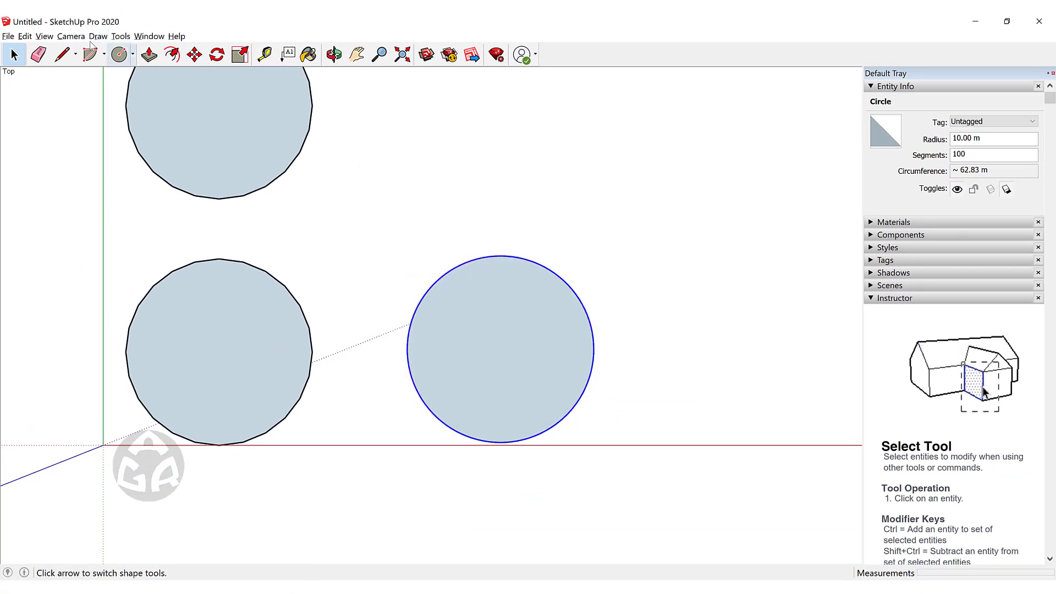
- Look up the Polygon command and its shortcut among the drawing shapes, and clear the circle selection
left_click(132, 54)
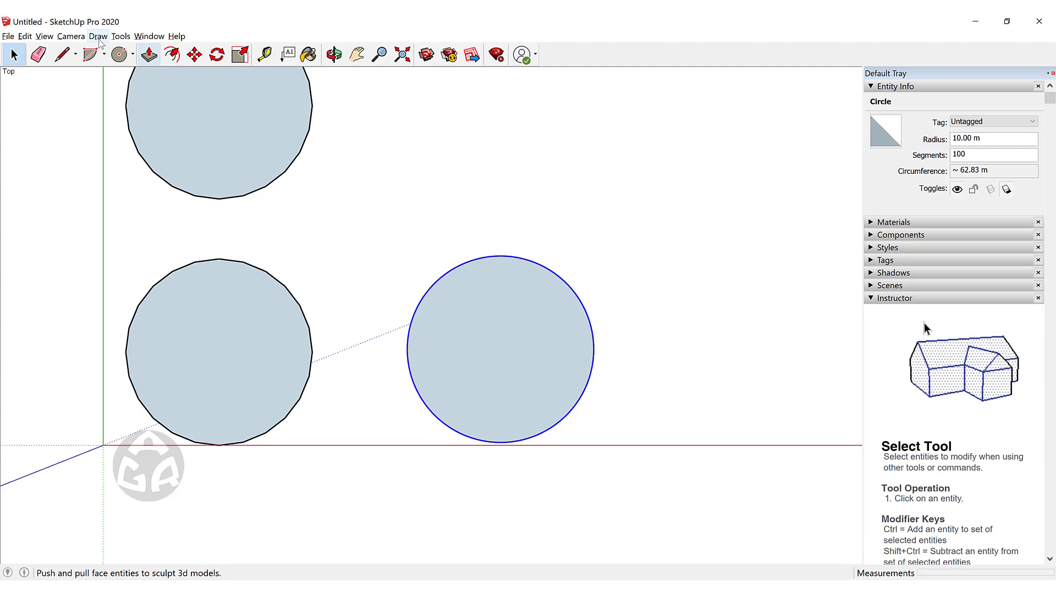
left_click(99, 39)
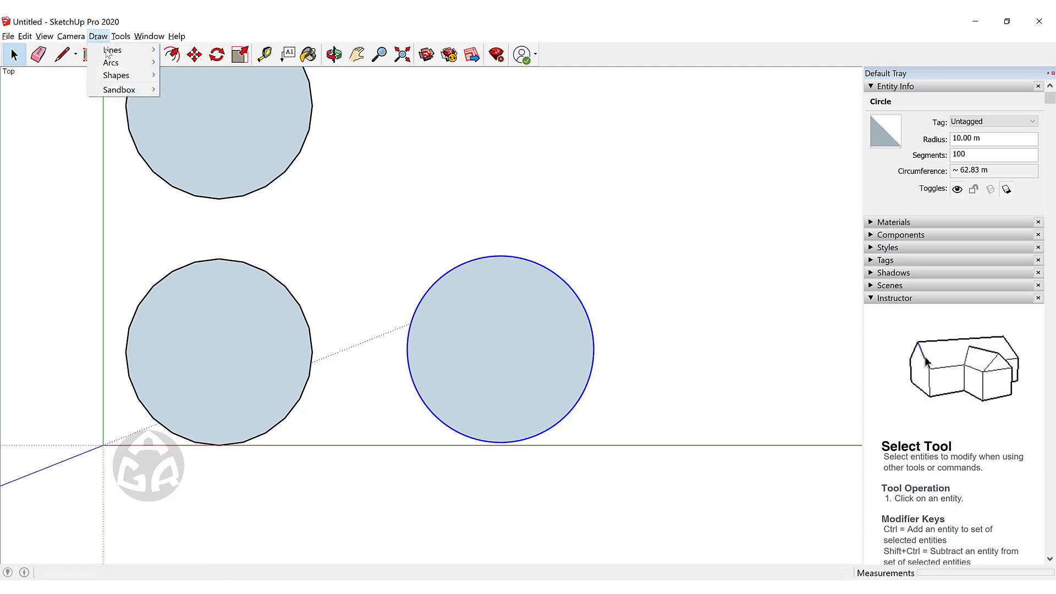
mouse_move(116, 75)
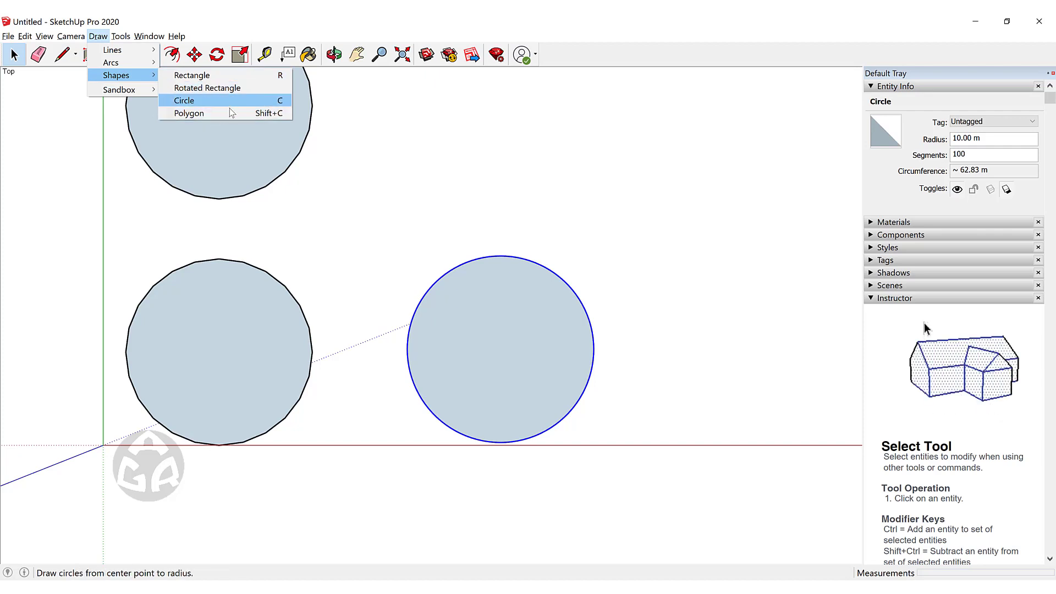
left_click(753, 174)
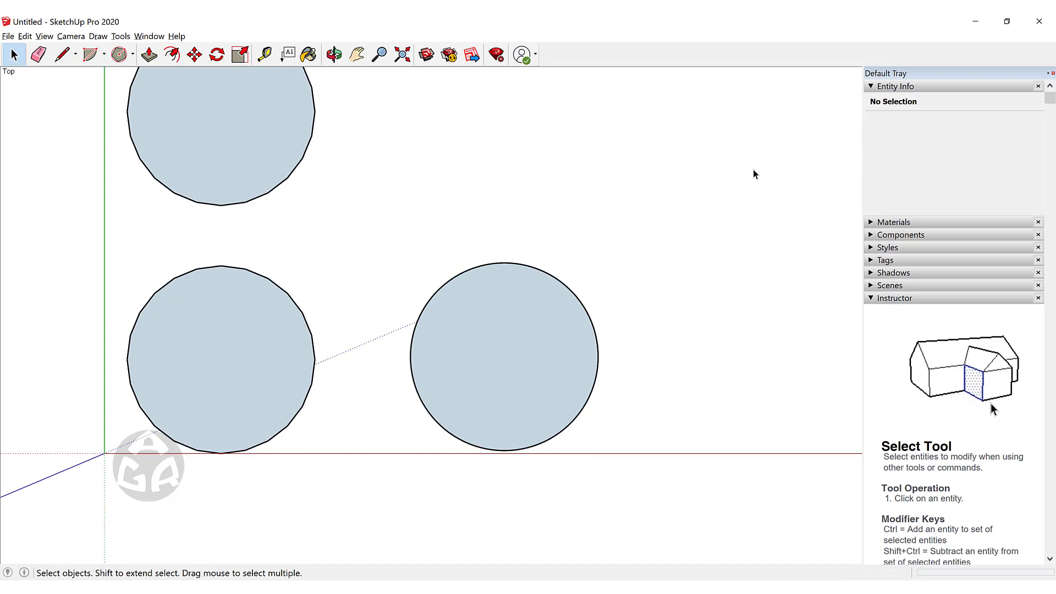
- Start a new inscribed hexagon with the Polygon tool, placing its centre to the right of the 100-sided circle
key("shift+p")
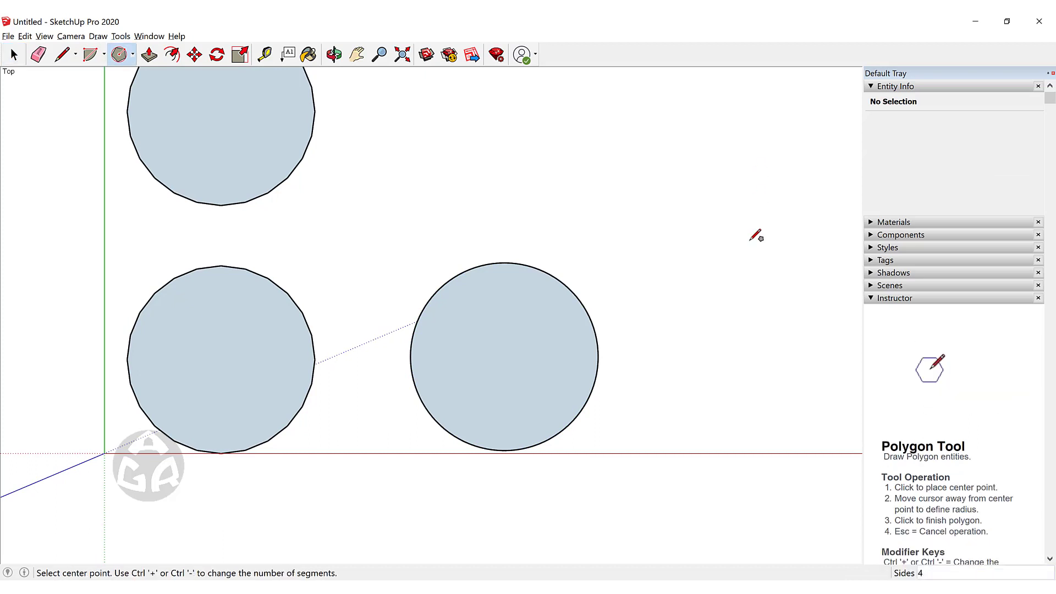
middle_click_drag(754, 352, 481, 346, "shift")
scroll(561, 336, "up", 2)
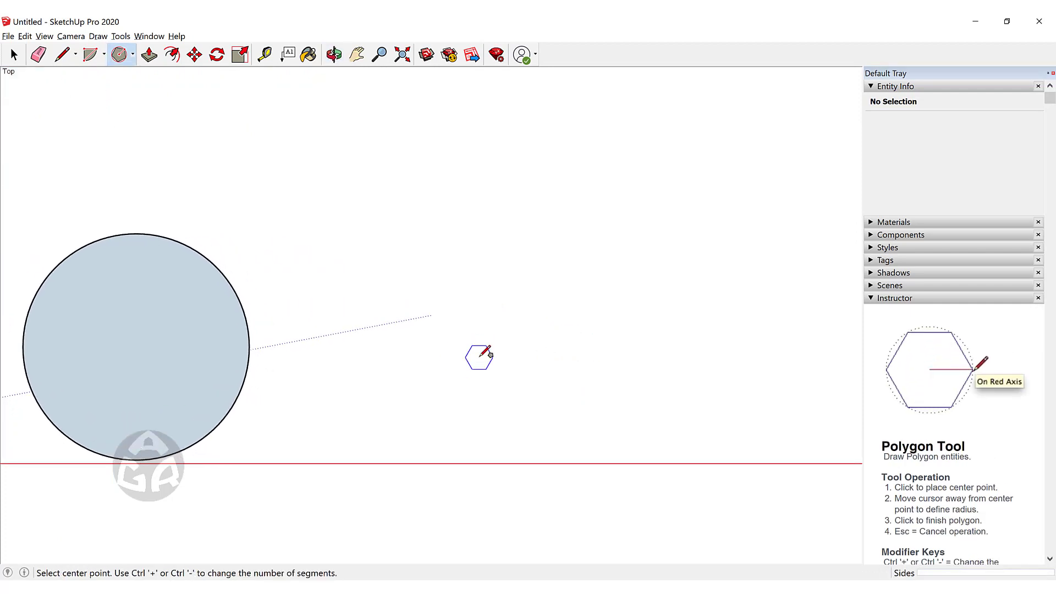
scroll(473, 357, "down", 2)
middle_click_drag(397, 340, 610, 434, "shift")
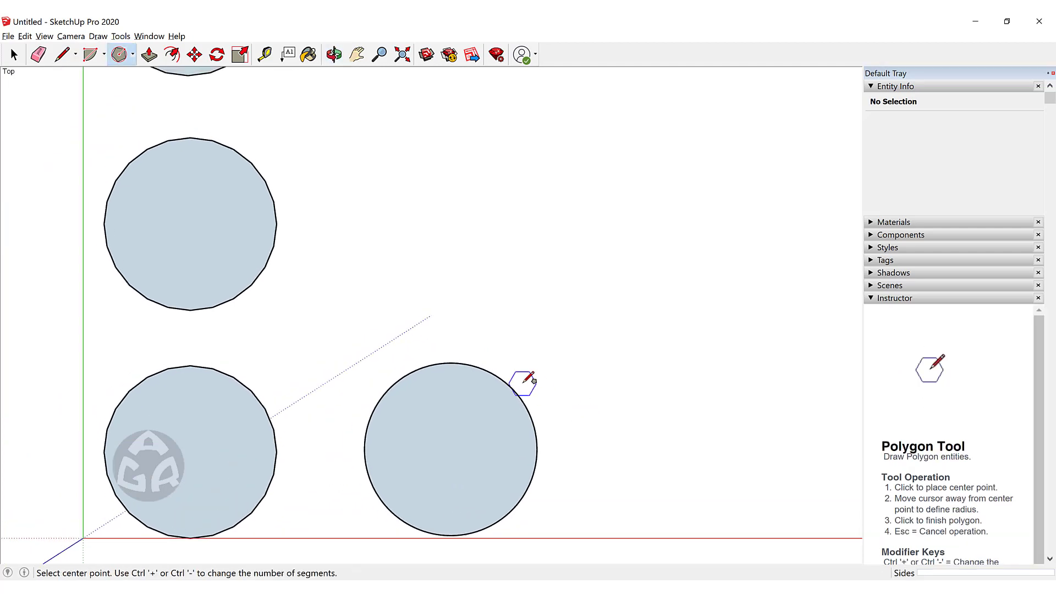
scroll(506, 380, "down", 1)
middle_click_drag(496, 373, 424, 377, "shift")
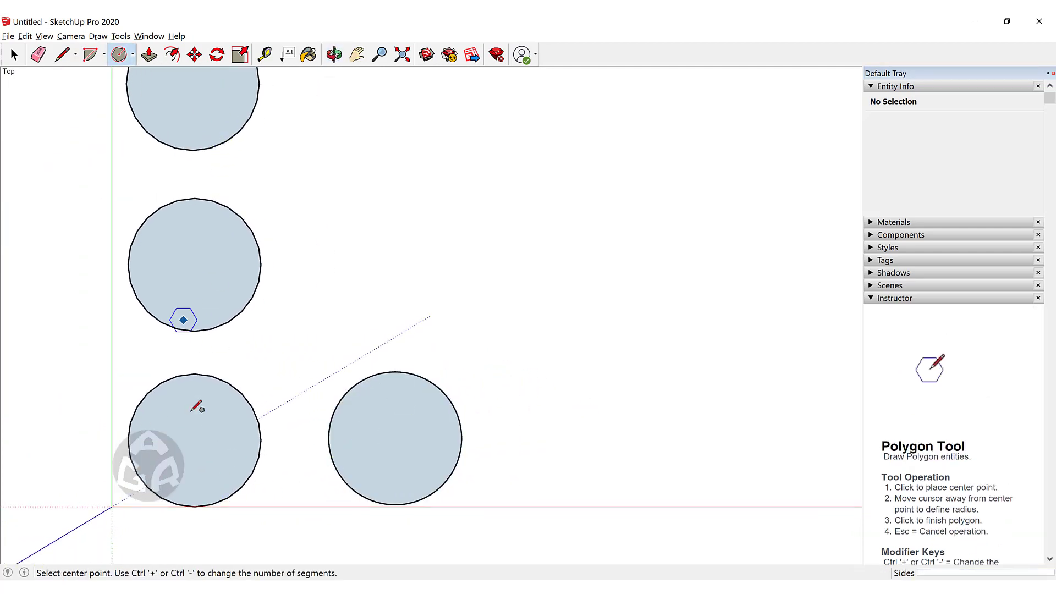
scroll(594, 440, "up", 1)
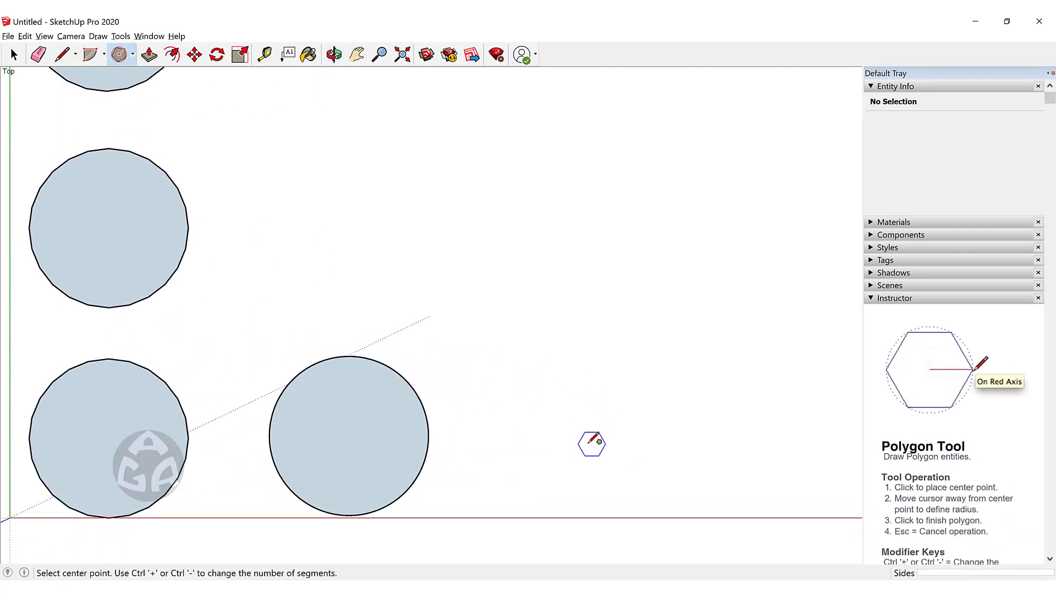
left_click(586, 444)
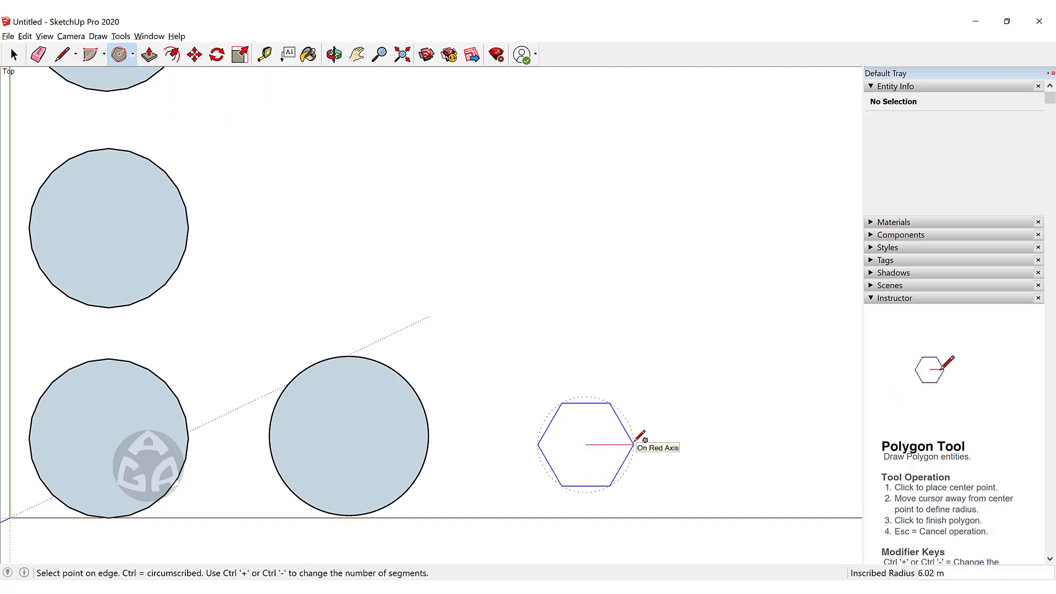
type("10")
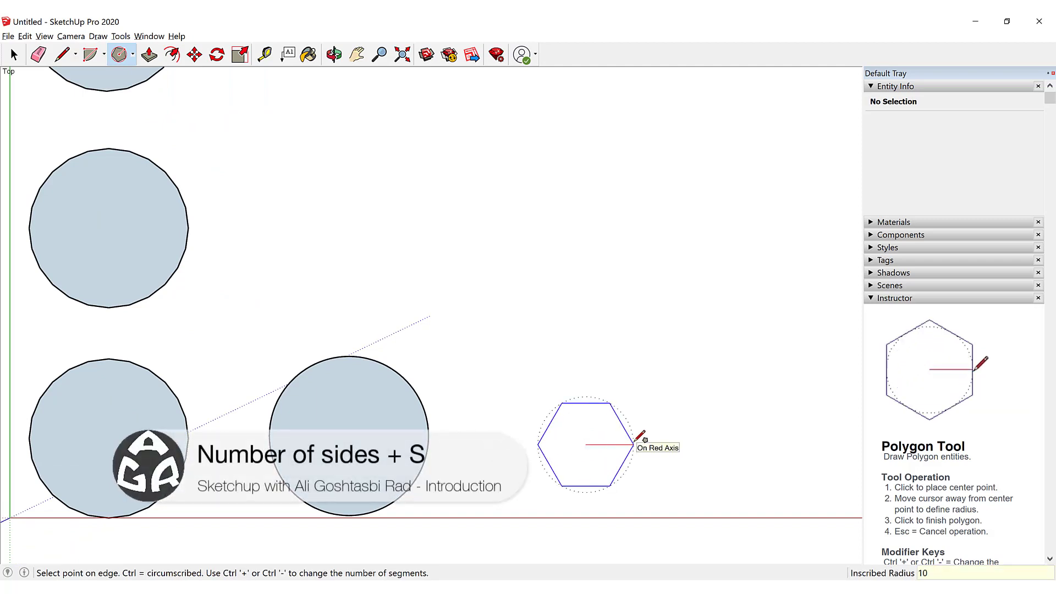
- Set the polygon in progress to 4, 5 and then 6 sides
middle_click_drag(636, 441, 552, 352)
scroll(552, 352, "up", 3)
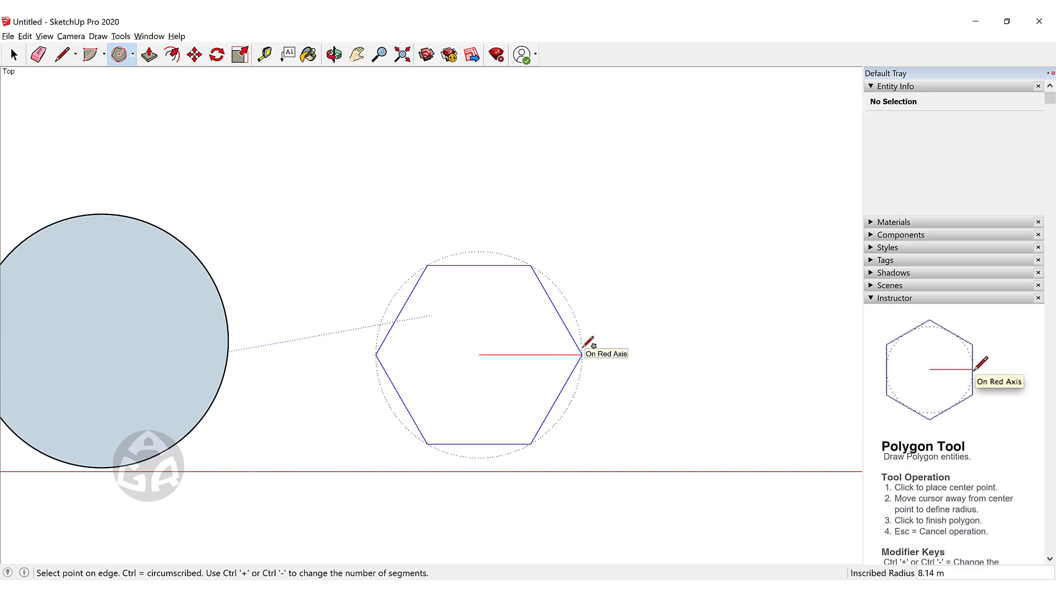
type("4s")
key("Return")
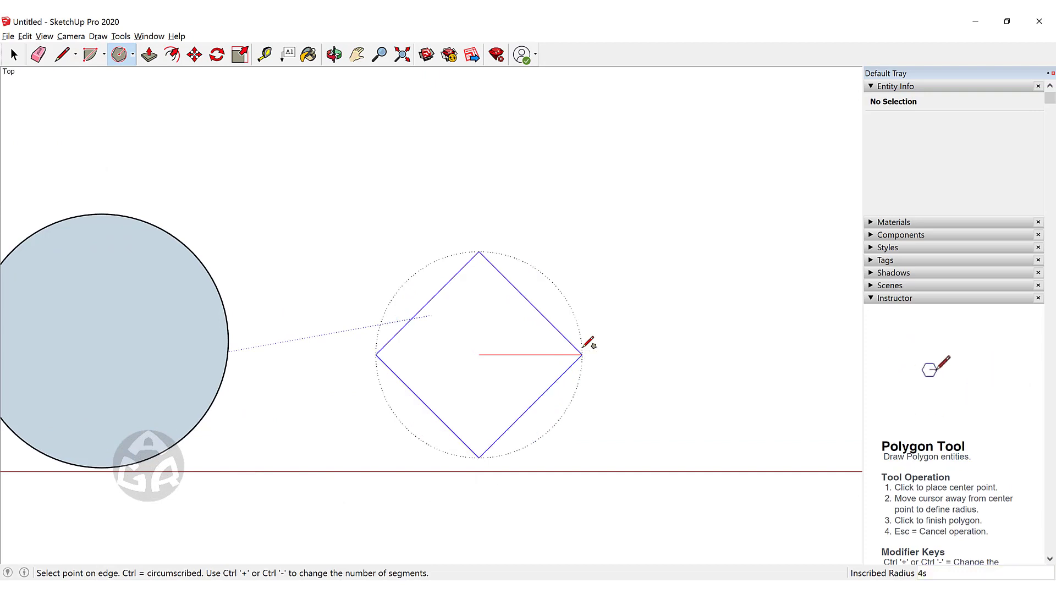
type("5s")
key("Return")
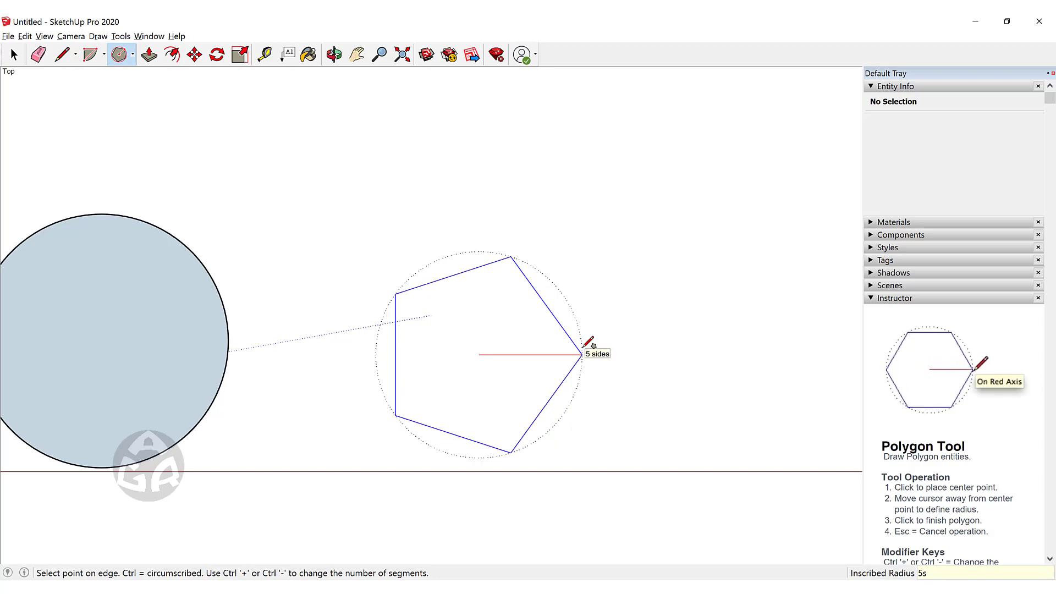
type("6s")
key("Return")
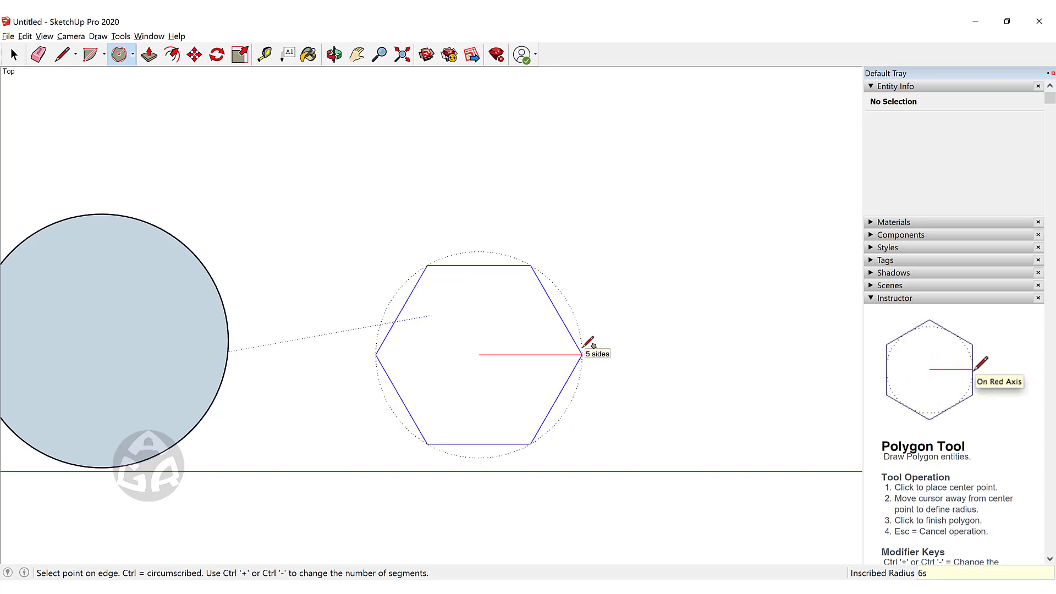
- Change the polygon in progress to 3 and 8 sides, and set it back to 6 sides
type("3")
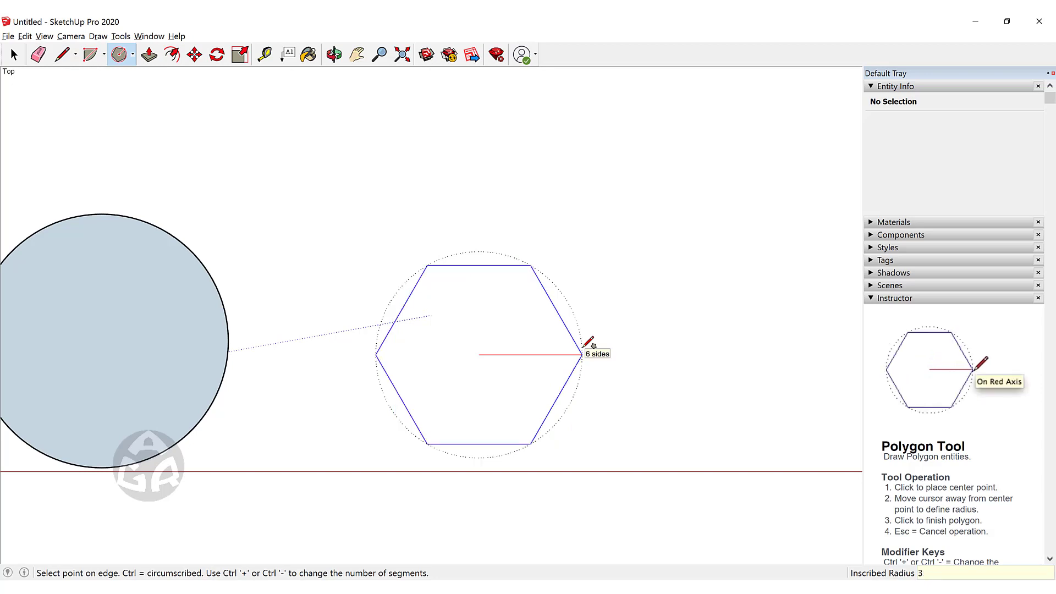
type("s")
key("Return")
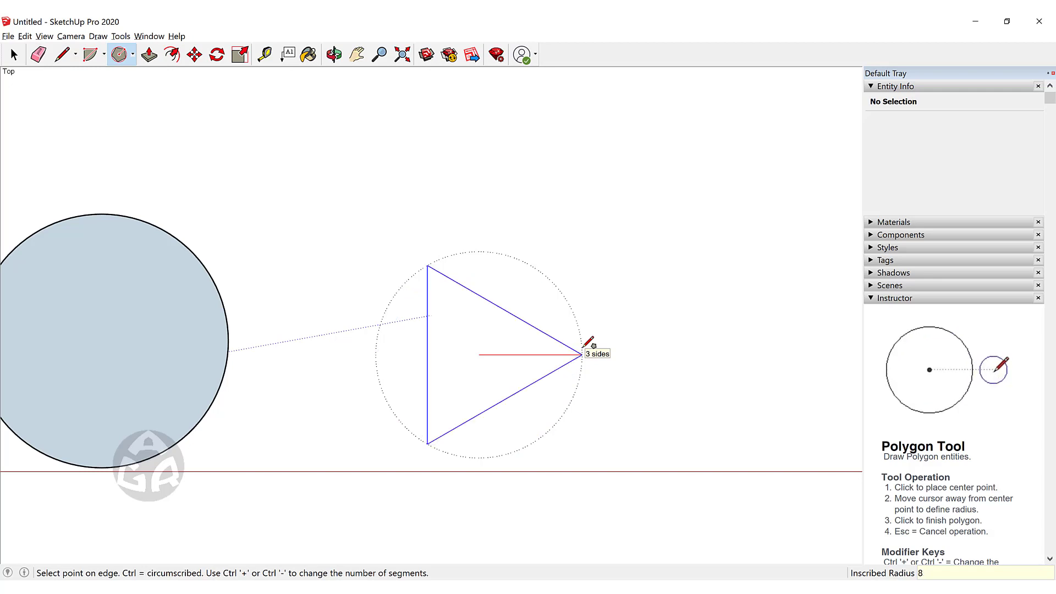
type("8s")
key("Return")
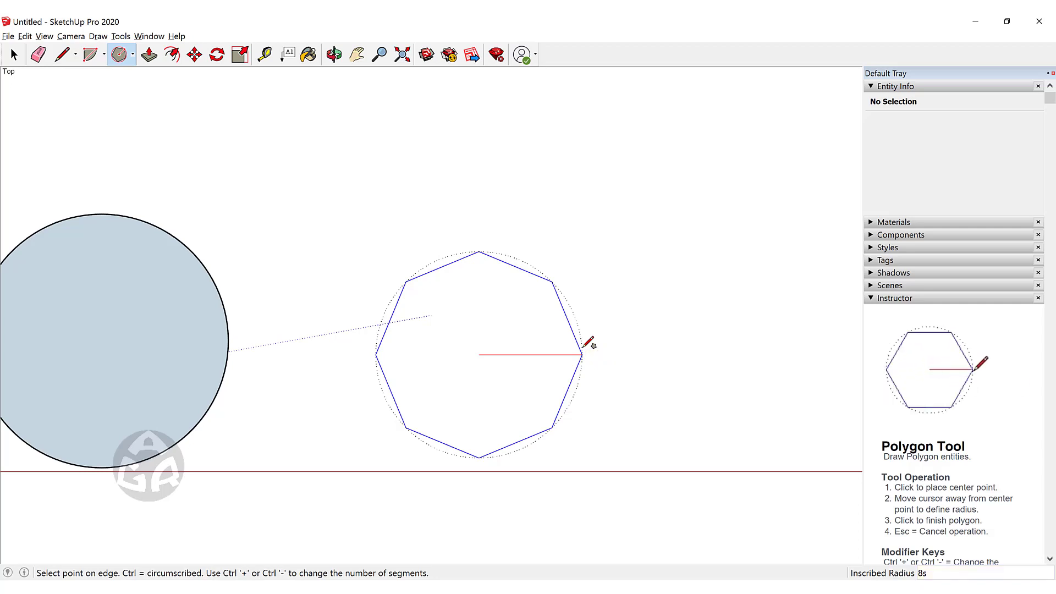
type("6s")
key("Return")
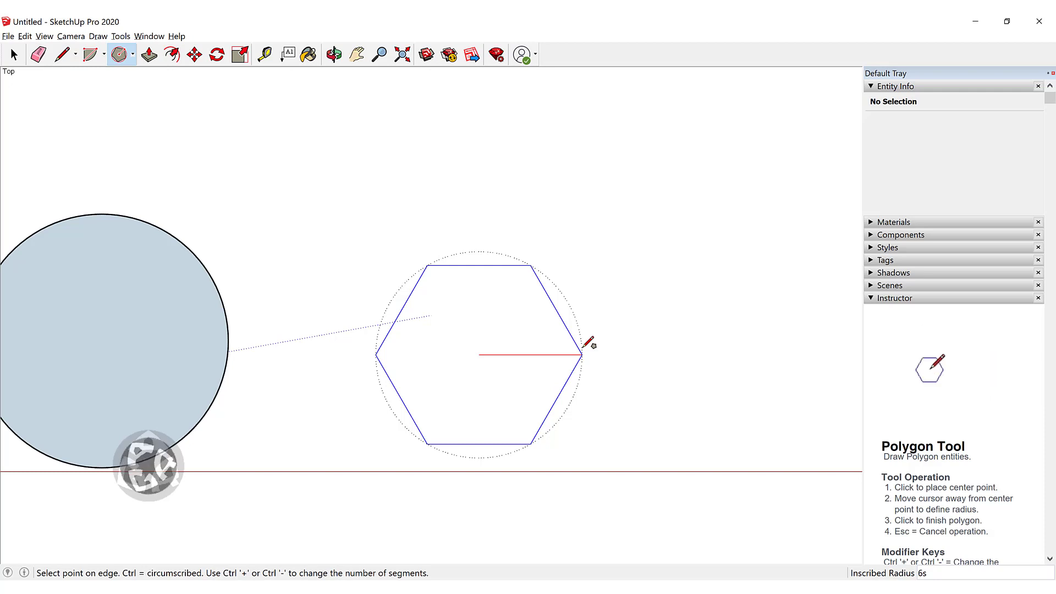
- Switch the hexagon to circumscribed and back to inscribed, and finish it with a 10 m radius
key("ctrl")
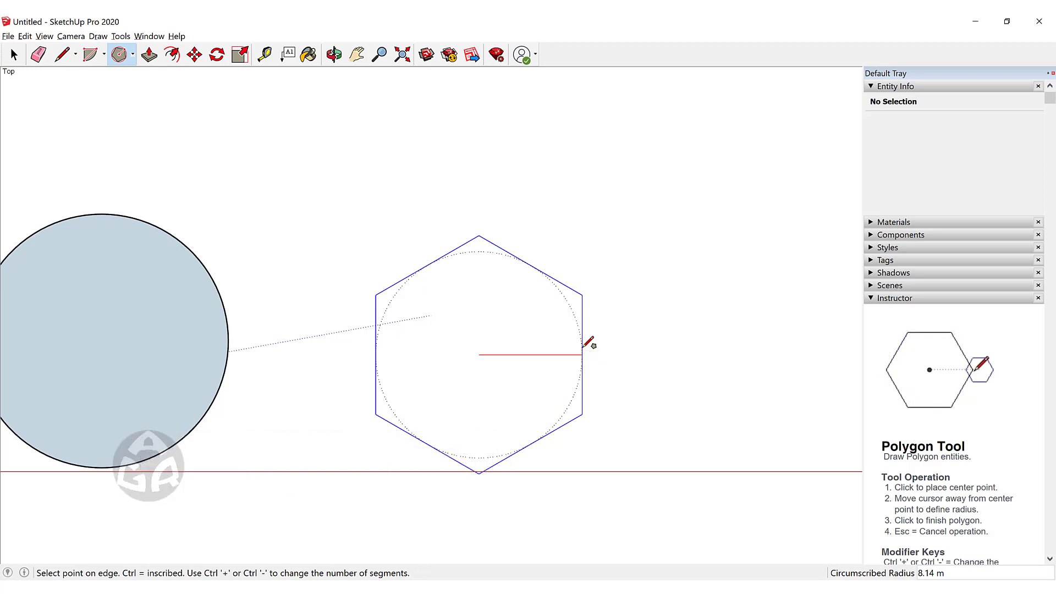
key("ctrl")
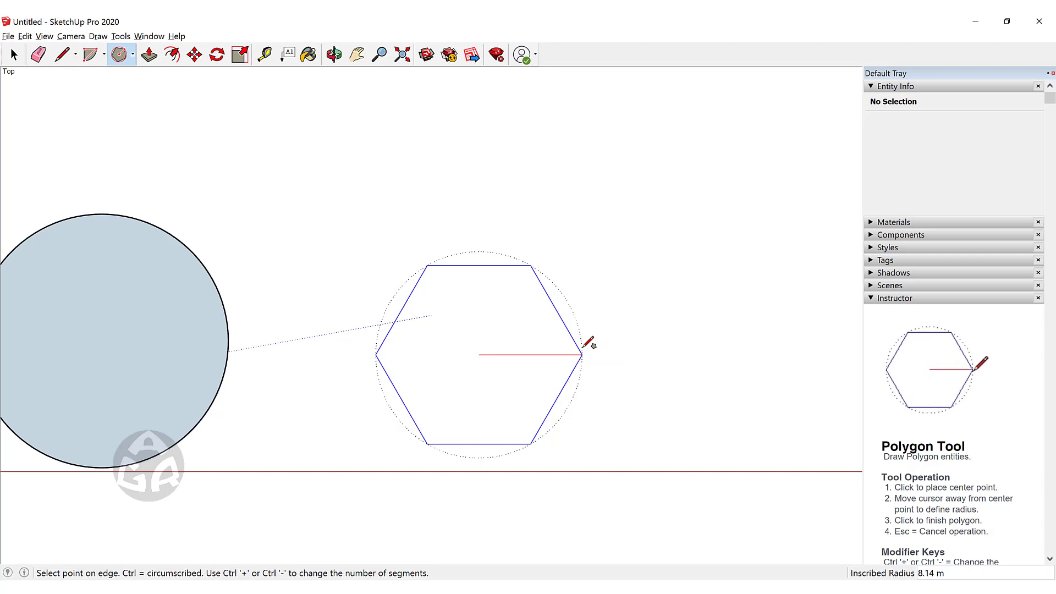
type("10")
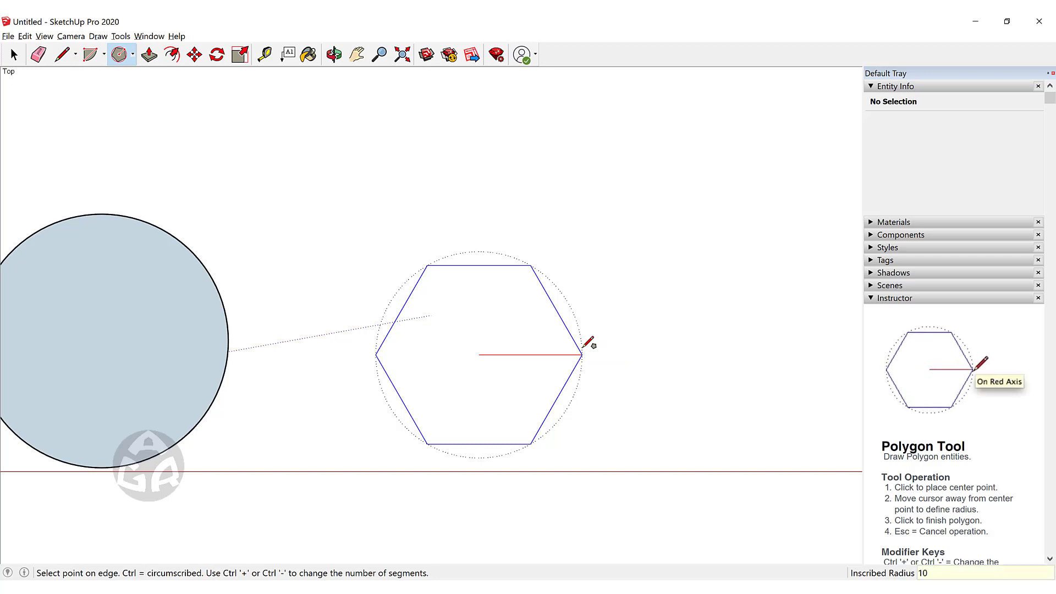
key("Return")
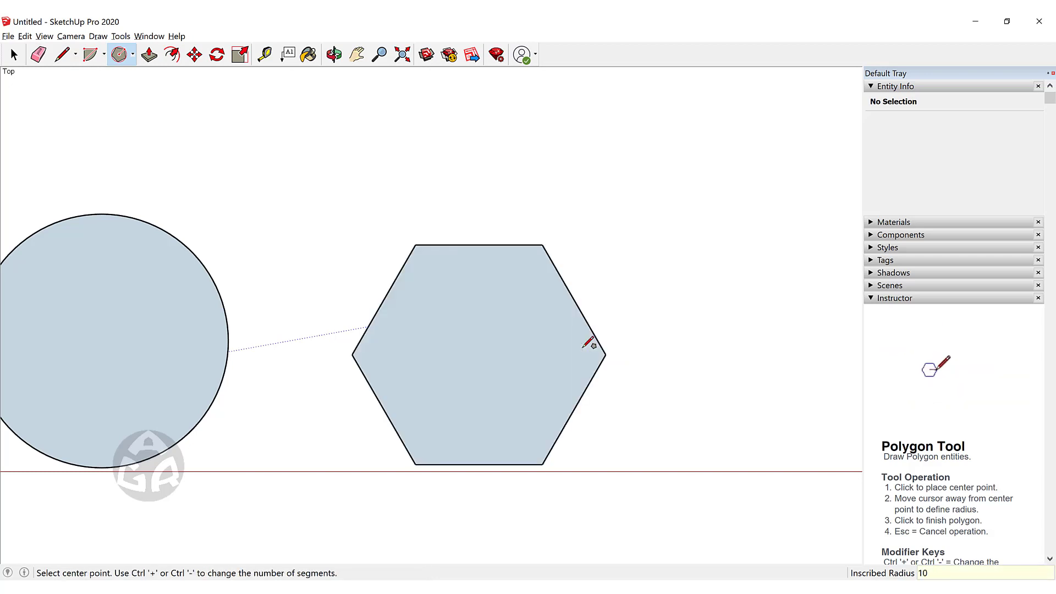
key("space")
- Start another inscribed polygon to the right of the hexagon and set it to 24 sides
scroll(589, 275, "down", 3)
middle_click_drag(589, 259, 511, 245, "shift")
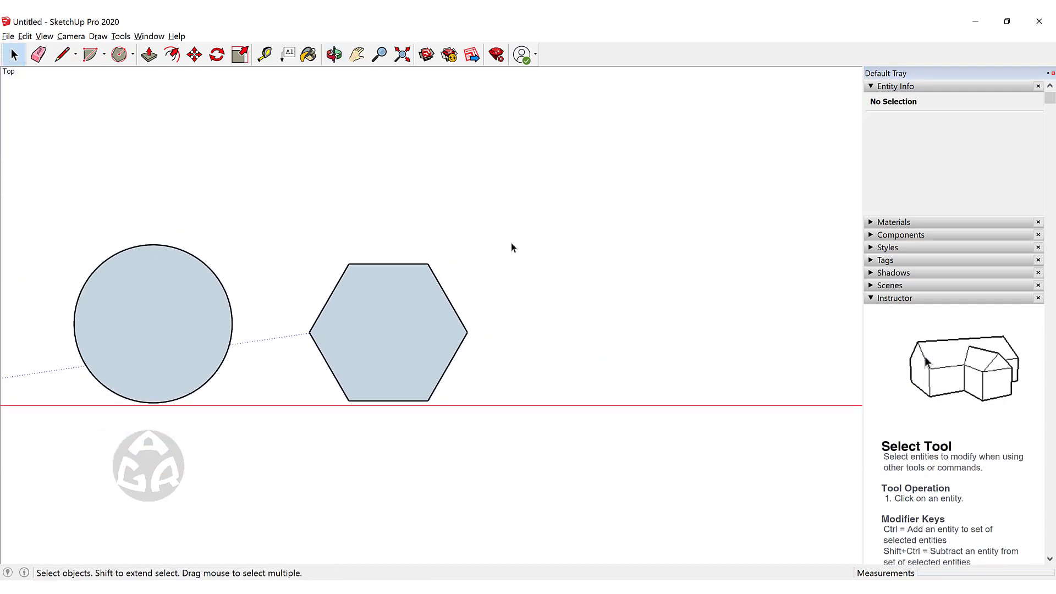
key("shift+p")
left_click(597, 330)
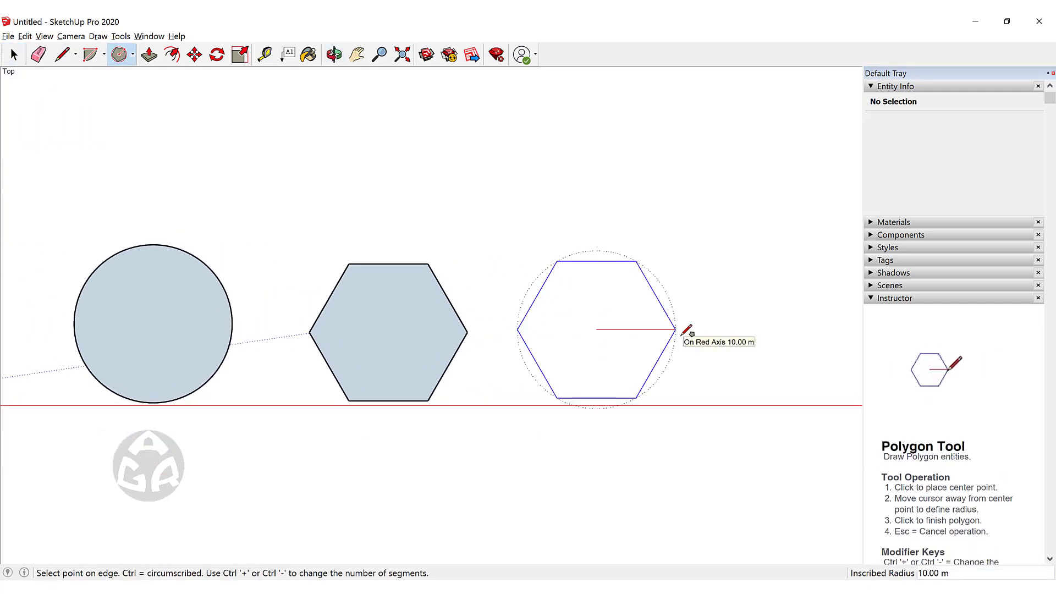
type("2")
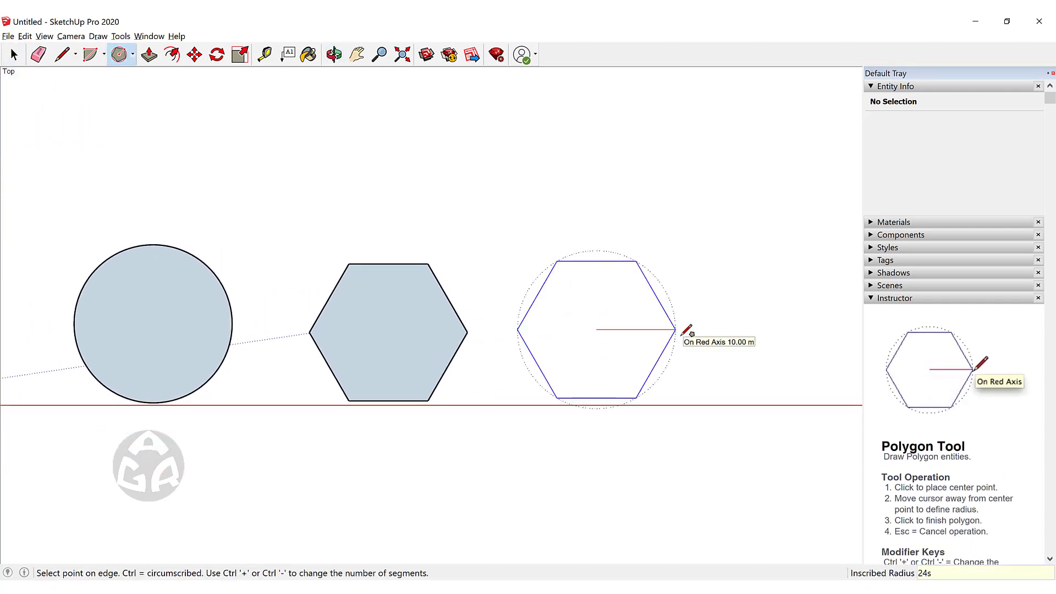
type("4s")
key("Return")
scroll(686, 330, "up", 2)
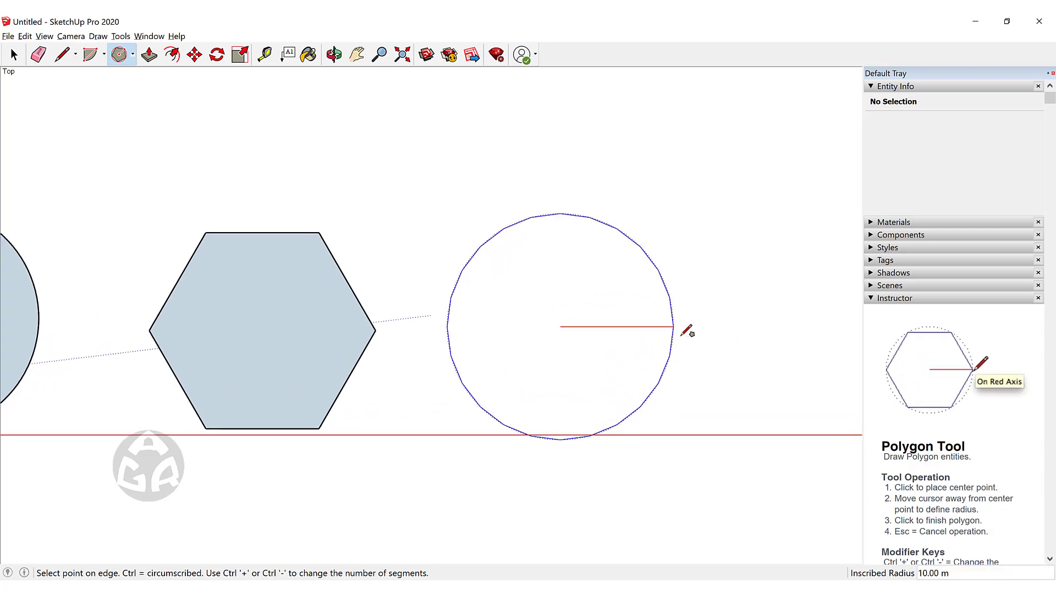
- Finish the 24-sided inscribed polygon beside the hexagon with a 10 m radius
type("10")
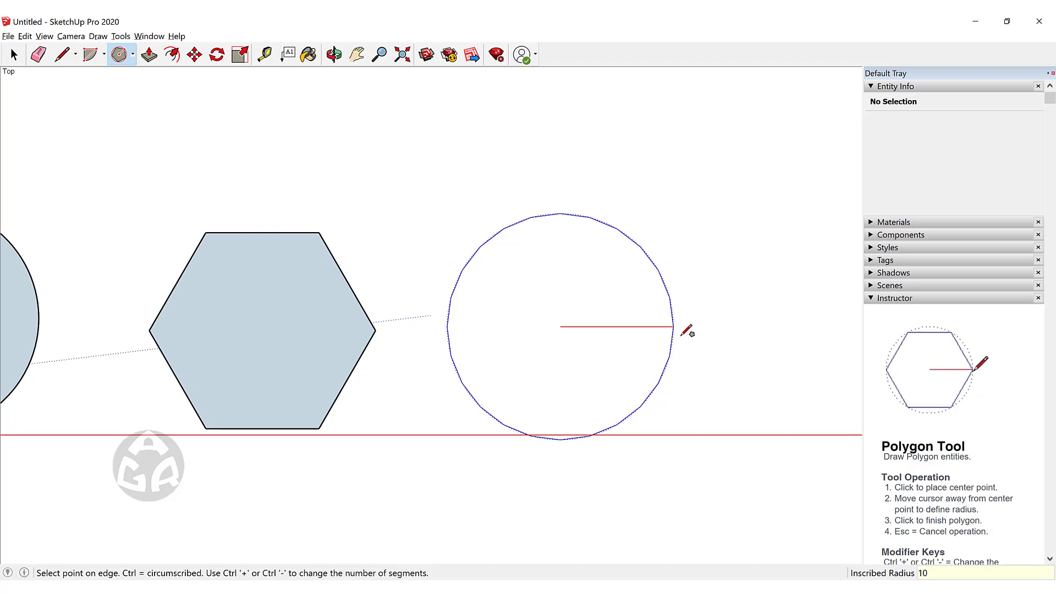
key("Return")
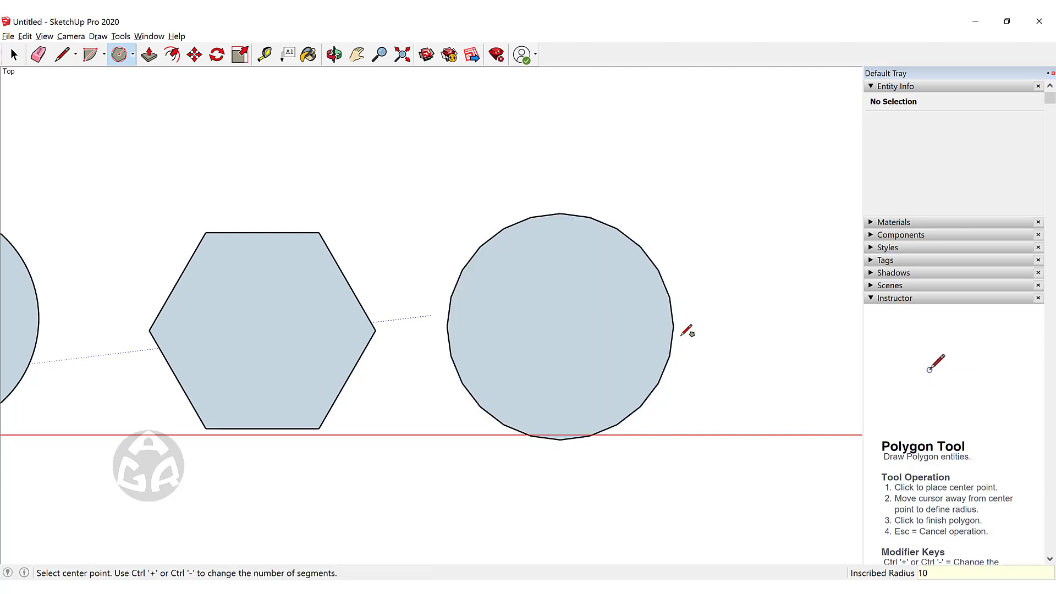
key("space")
- Draw a circle with a 10 m radius above the 24-sided polygon
middle_click_drag(682, 282, 576, 326)
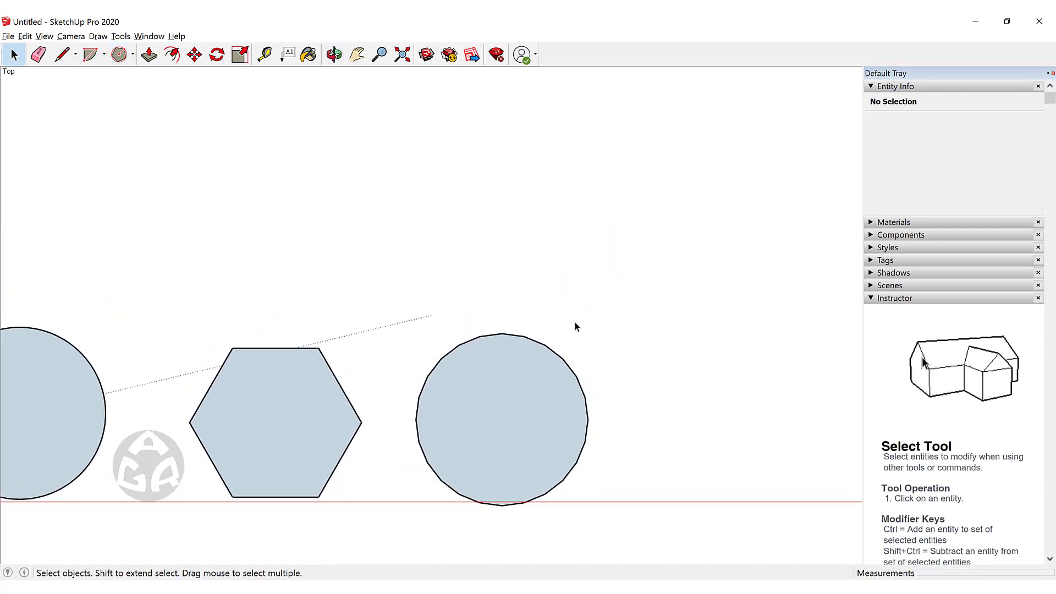
key("c")
left_click(495, 215)
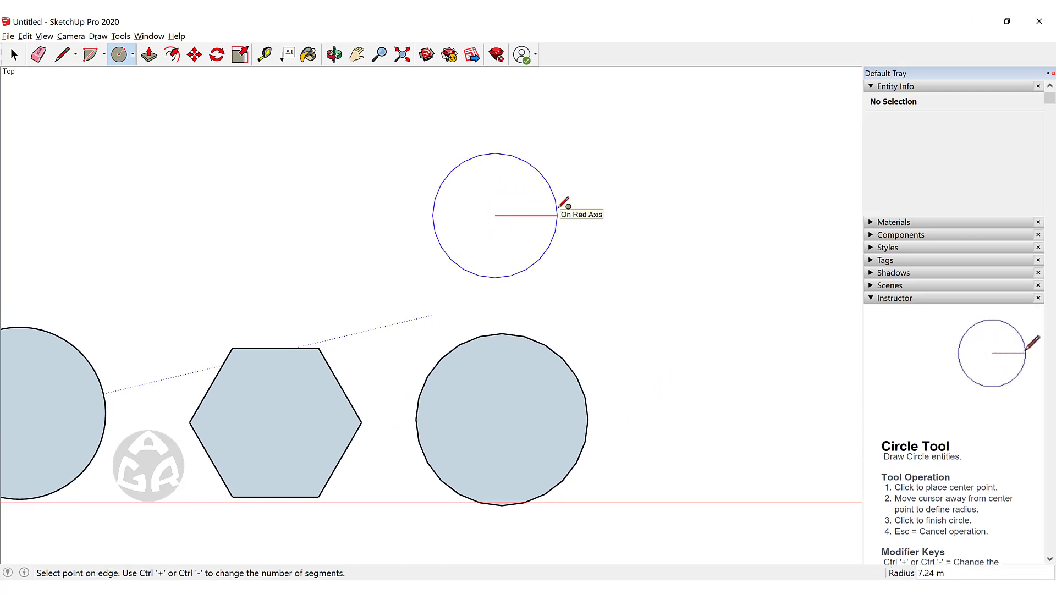
key("Return")
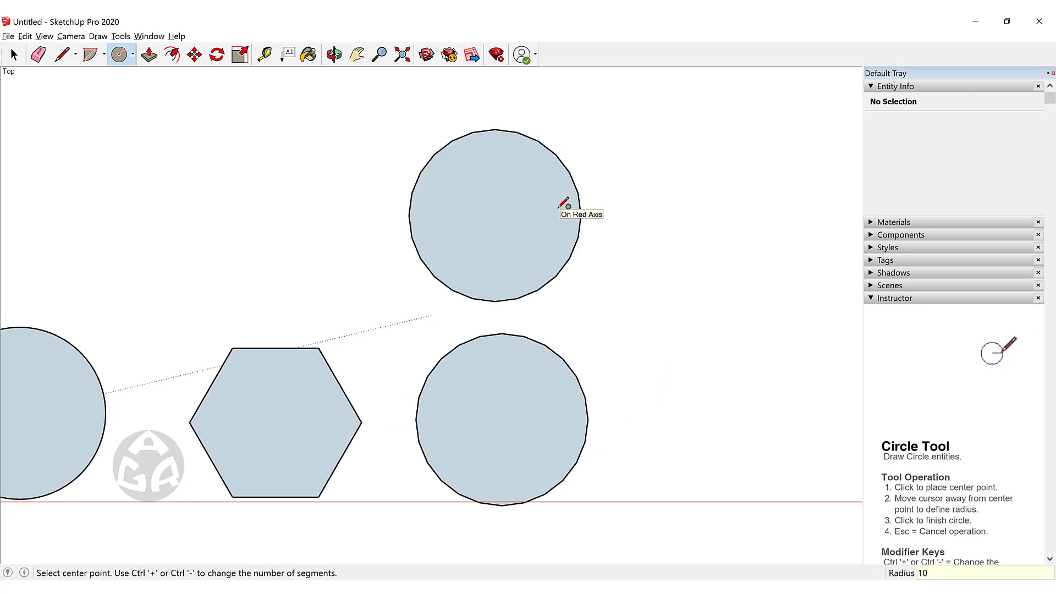
key("space")
- Push/Pull the new circle and the 24-sided polygon upward into solids of similar height
middle_click_drag(586, 302, 252, 351)
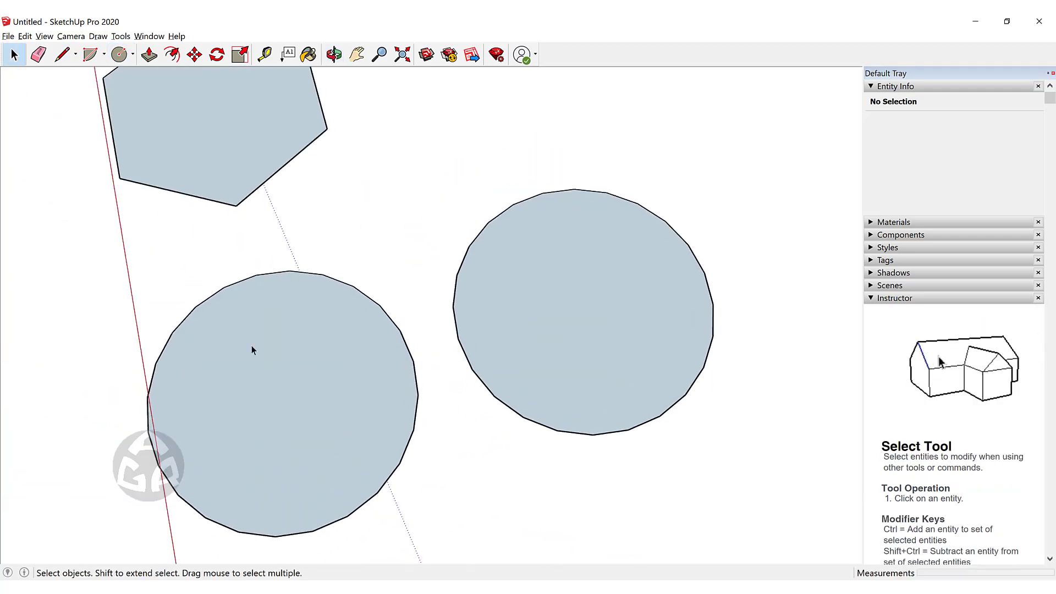
middle_click_drag(580, 259, 507, 313)
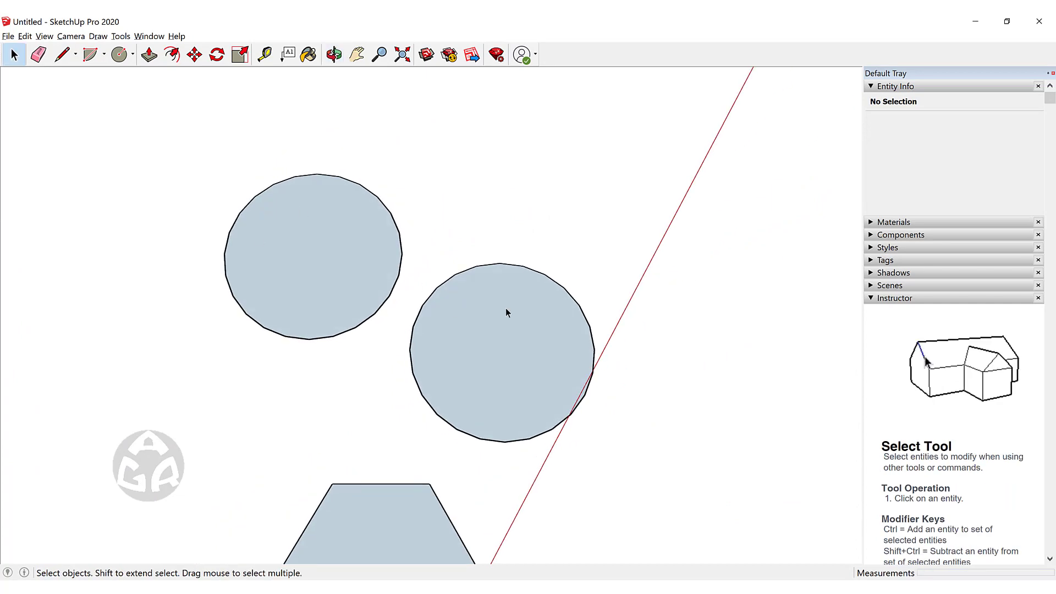
middle_click_drag(674, 323, 269, 292)
key("p")
left_click_drag(490, 248, 500, 160)
left_click_drag(406, 361, 561, 225)
middle_click_drag(561, 225, 529, 275)
key("space")
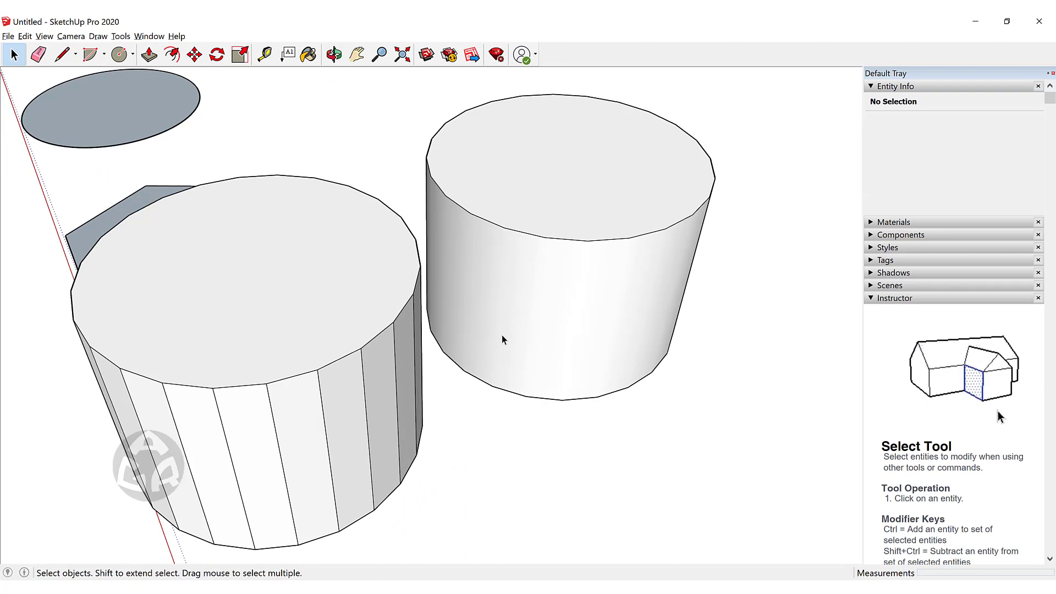
- Compare the side surfaces of the extruded polygon and the extruded circle, and look over the neighbouring flat shapes
middle_click_drag(501, 339, 513, 312)
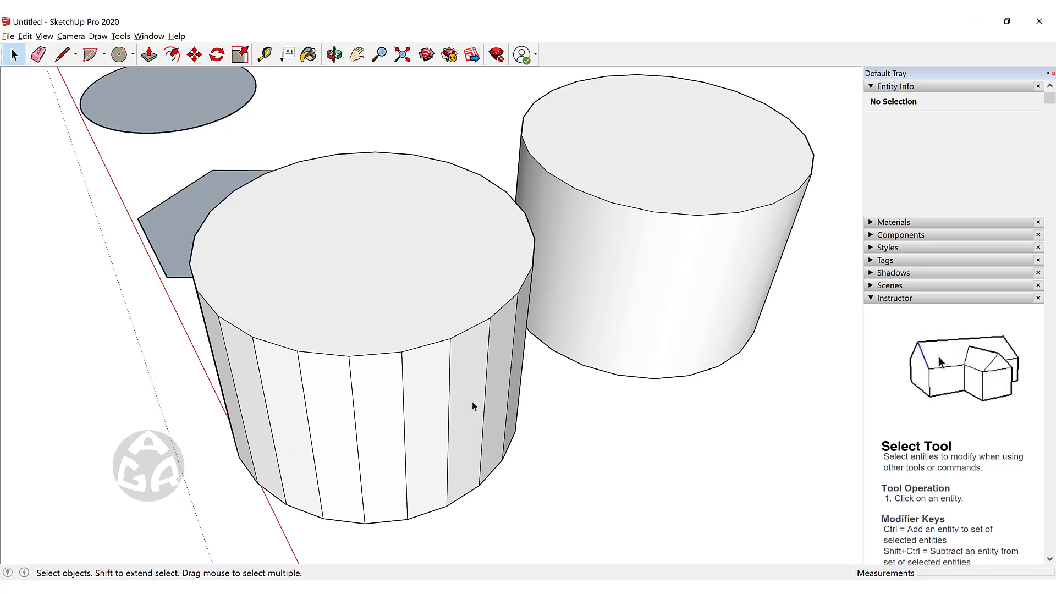
scroll(298, 408, "down", 3)
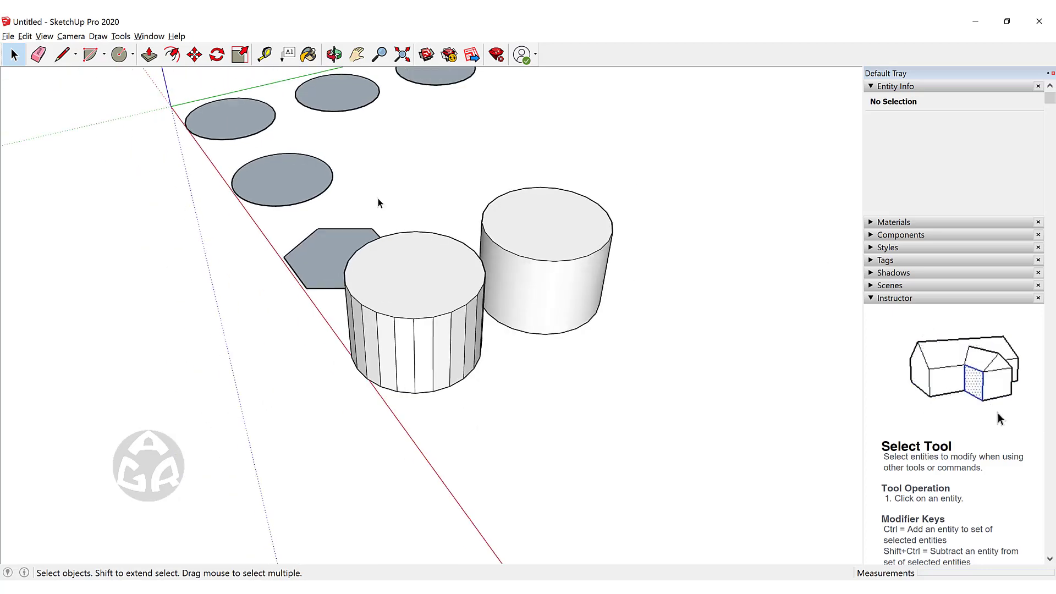
middle_click_drag(297, 408, 520, 385)
scroll(442, 365, "up", 2)
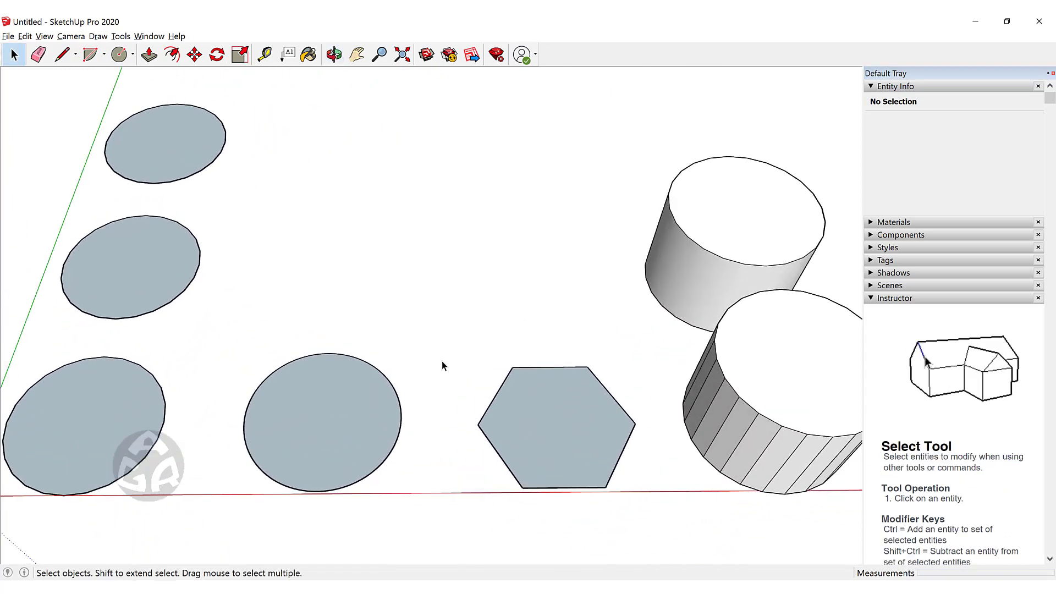
scroll(441, 362, "down", 2)
middle_click_drag(464, 358, 427, 316)
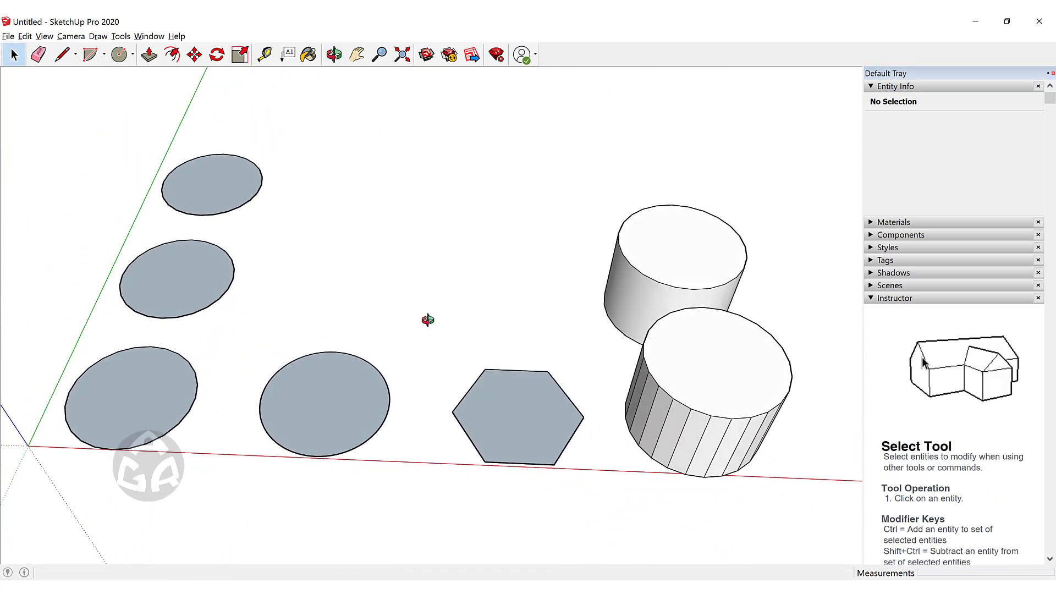